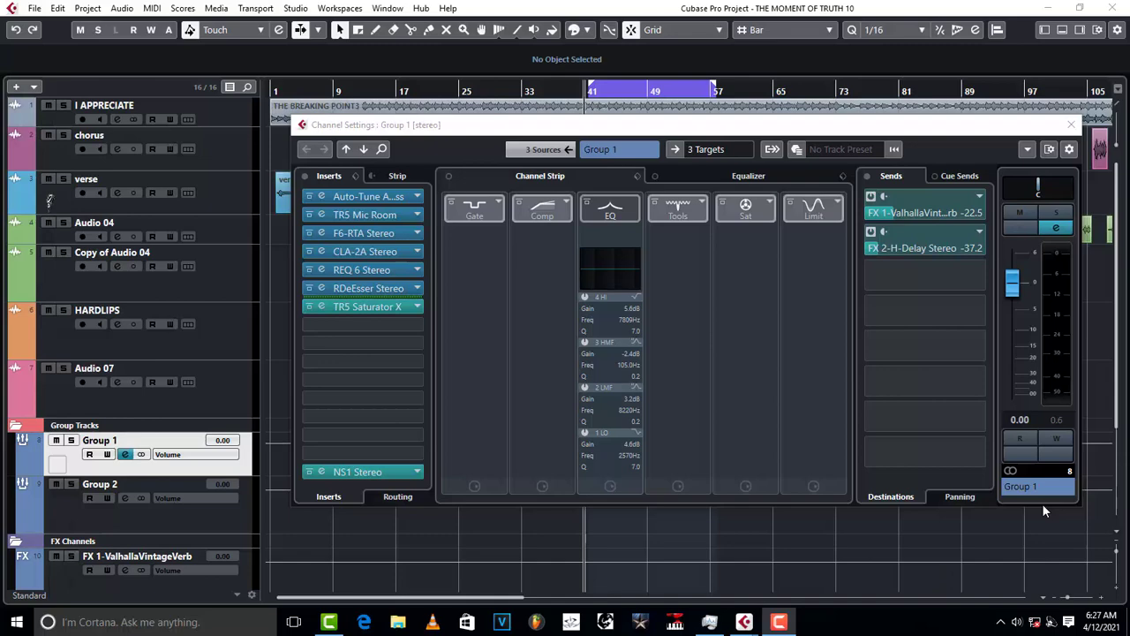
# Close Group 1's Channel Settings window to reveal the 'THE MOMENT OF TRUTH 10' arrangement
pyautogui.click(1072, 126)
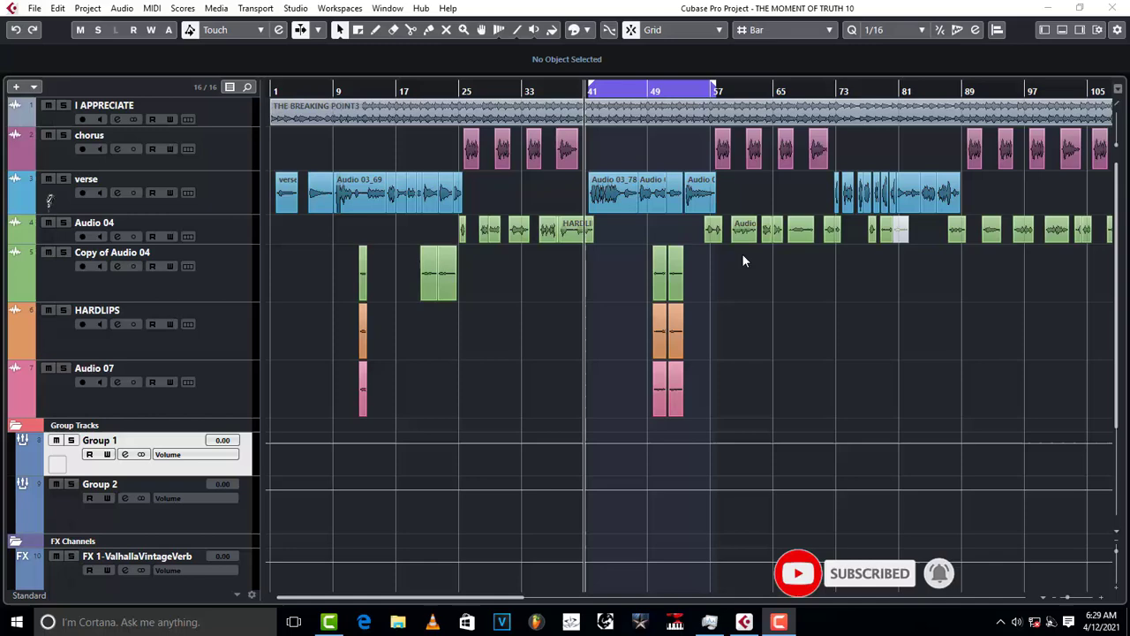
pyautogui.press('F2')
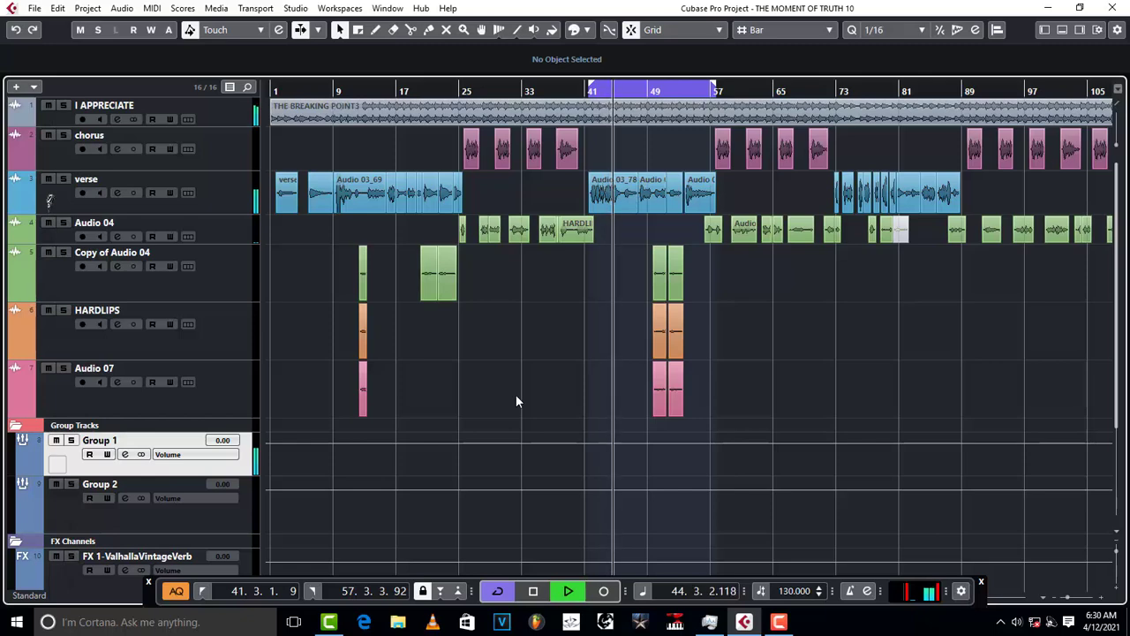
pyautogui.press('space')
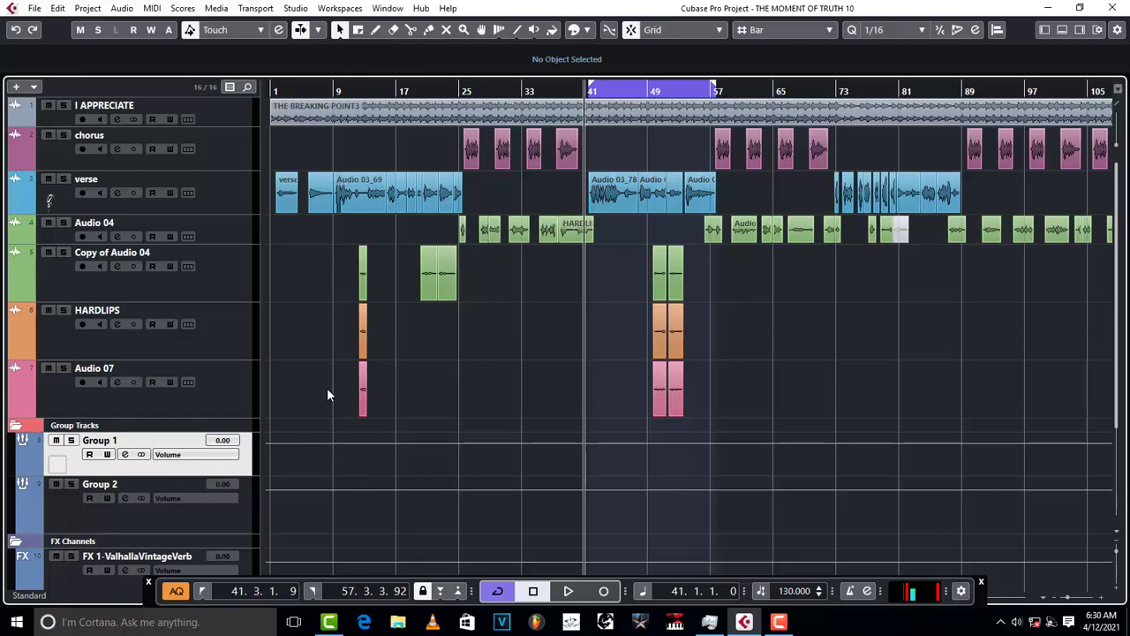
# Bring up Group 1's insert chain, Auto-Tune Access through NS1 Stereo, in Channel Settings
pyautogui.click(124, 454)
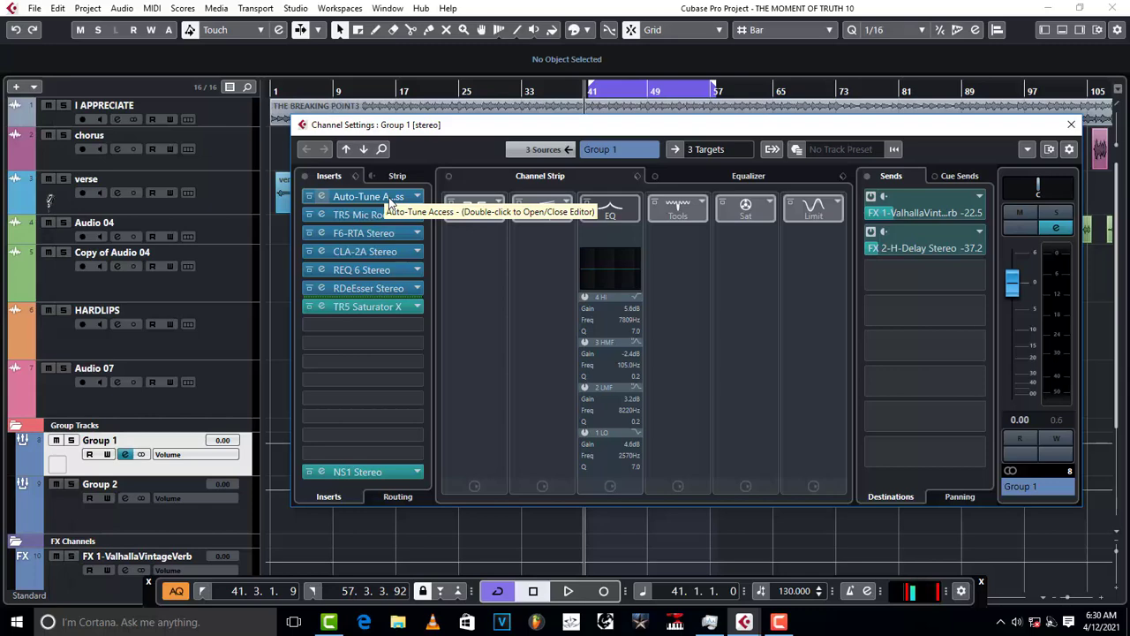
# Open the Auto-Tune Access editor (key C, Minor), moving it aside, closing and reopening it
pyautogui.click(389, 197)
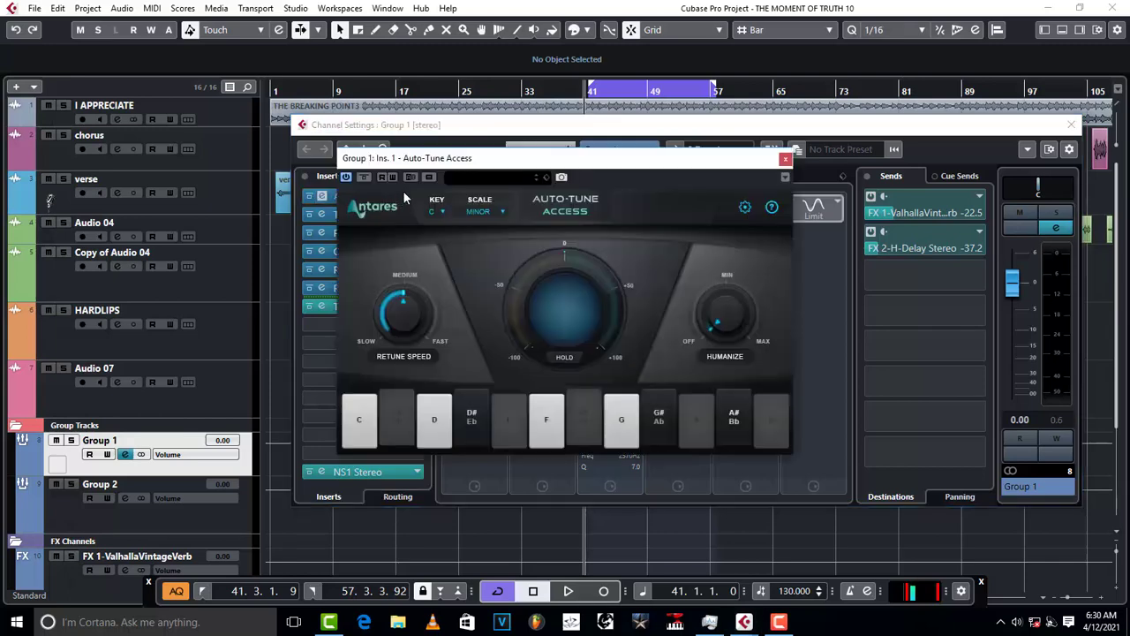
pyautogui.moveTo(597, 167); pyautogui.dragTo(731, 143)
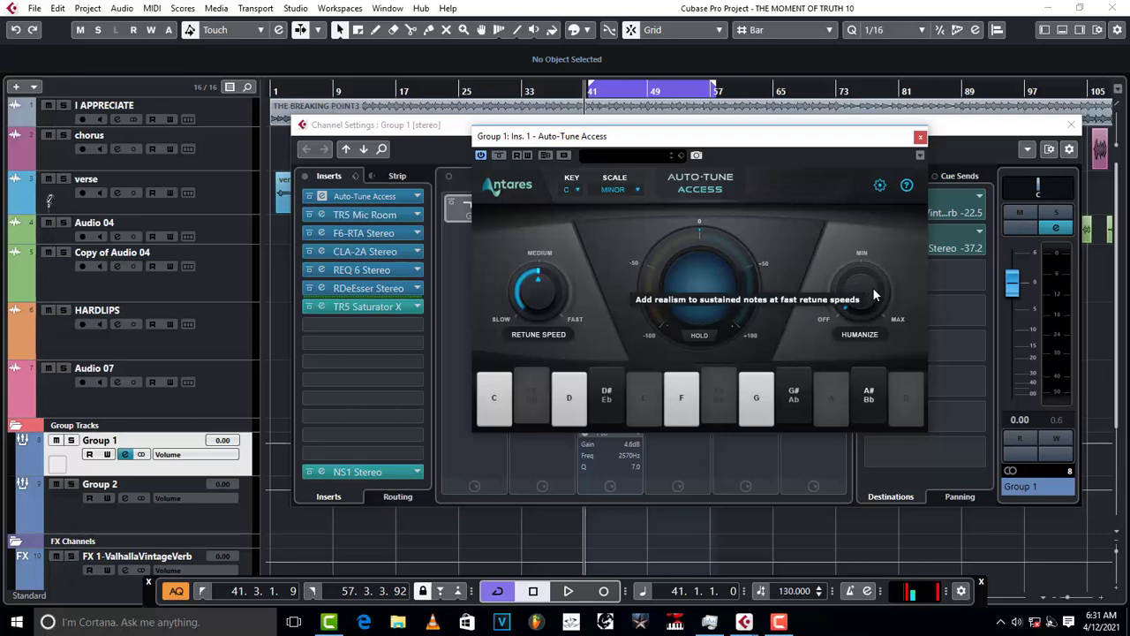
pyautogui.click(920, 138)
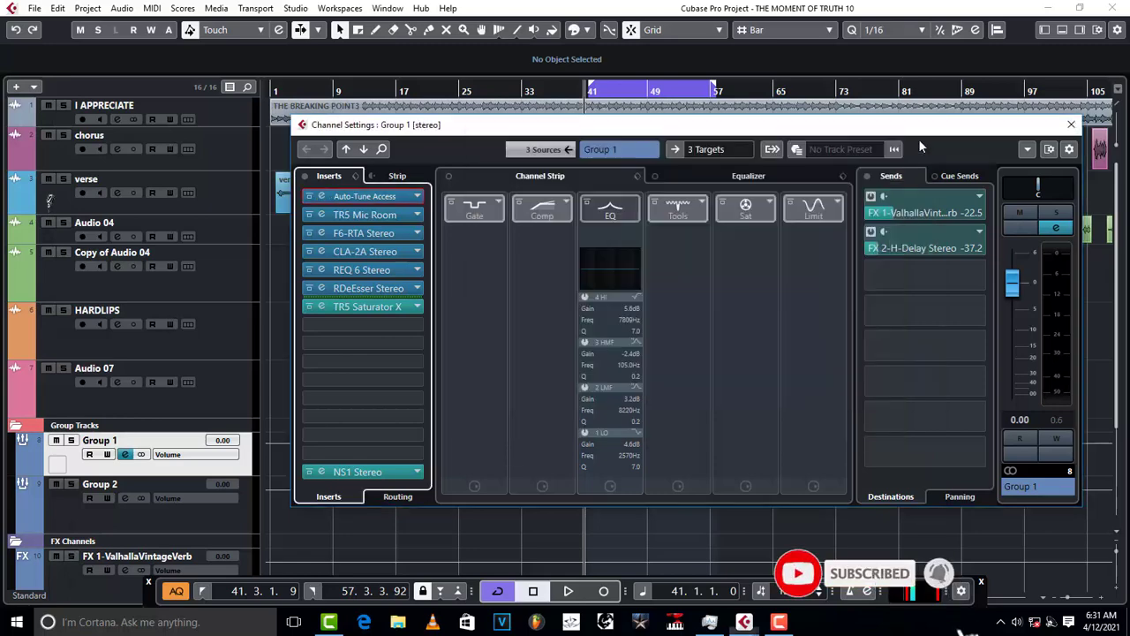
pyautogui.click(370, 197)
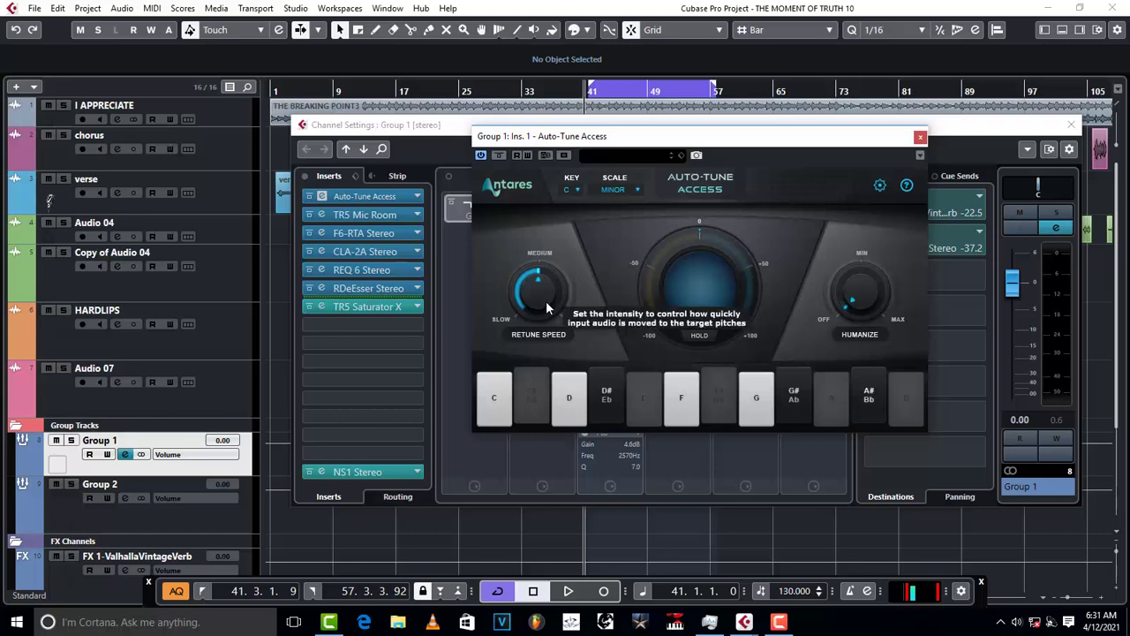
# Play the vocals from bar 41 twice, nudge Retune Speed, then close Auto-Tune Access
pyautogui.press('space')
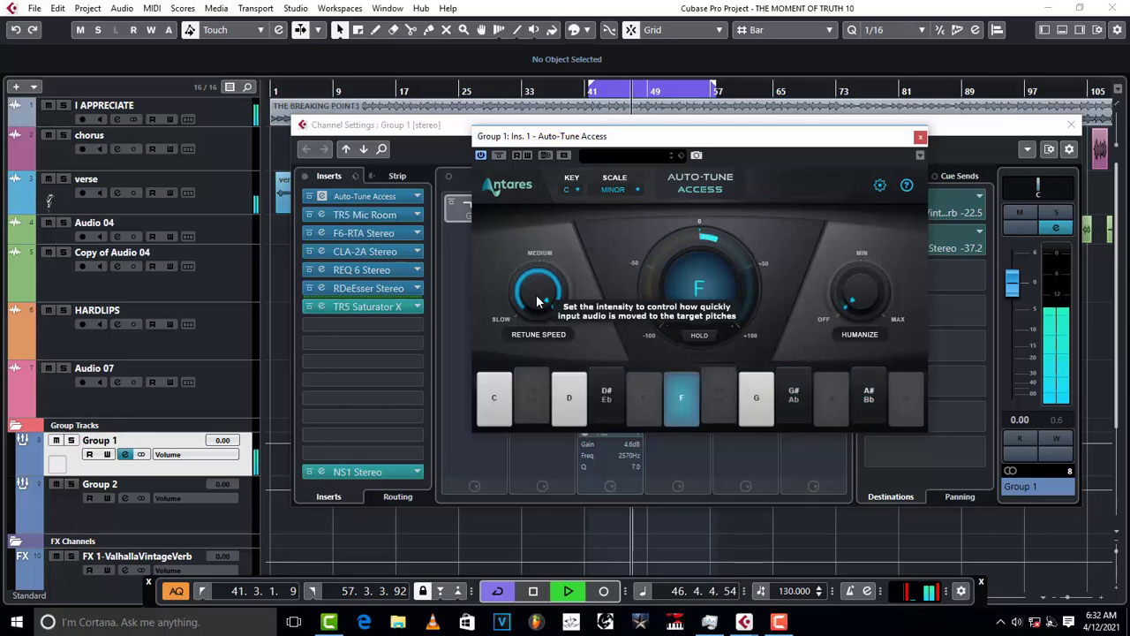
pyautogui.press('space')
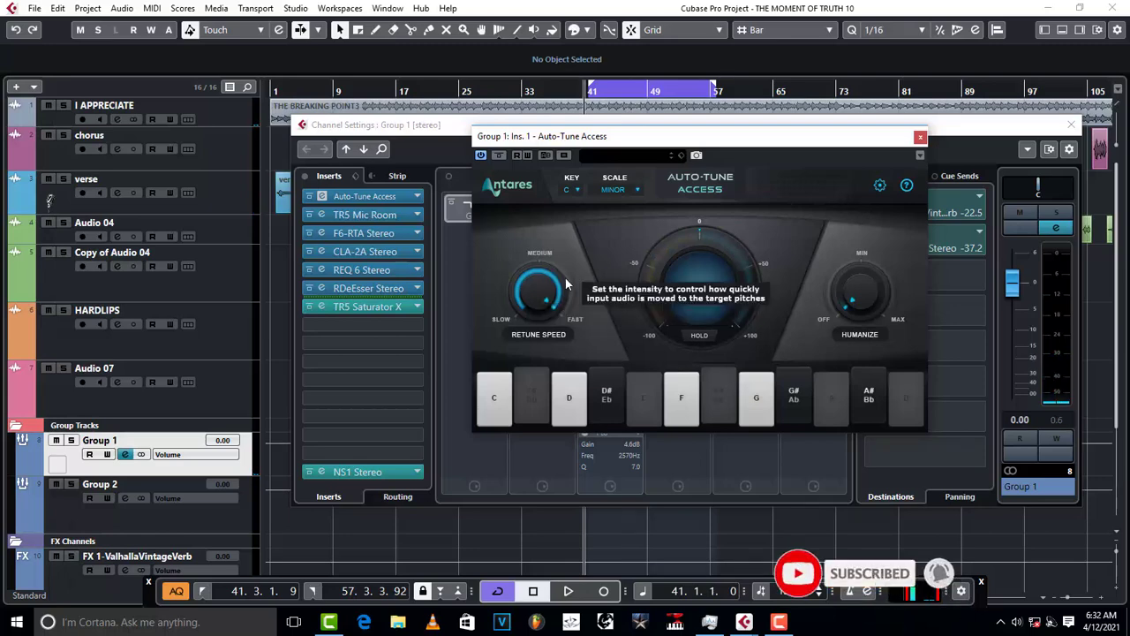
pyautogui.press('space')
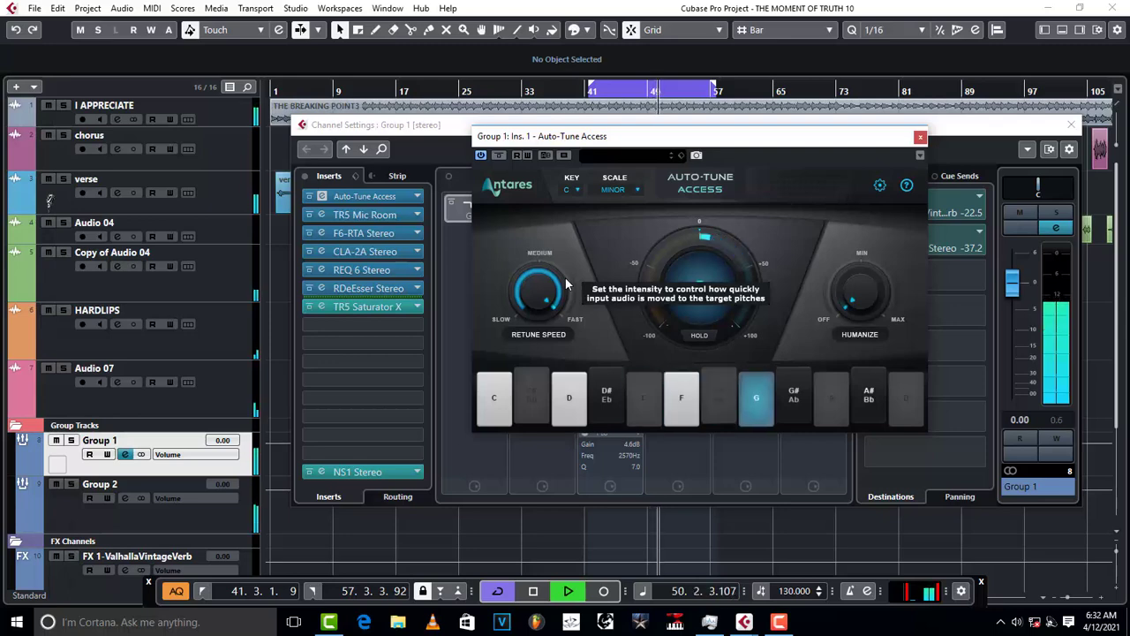
pyautogui.press('space')
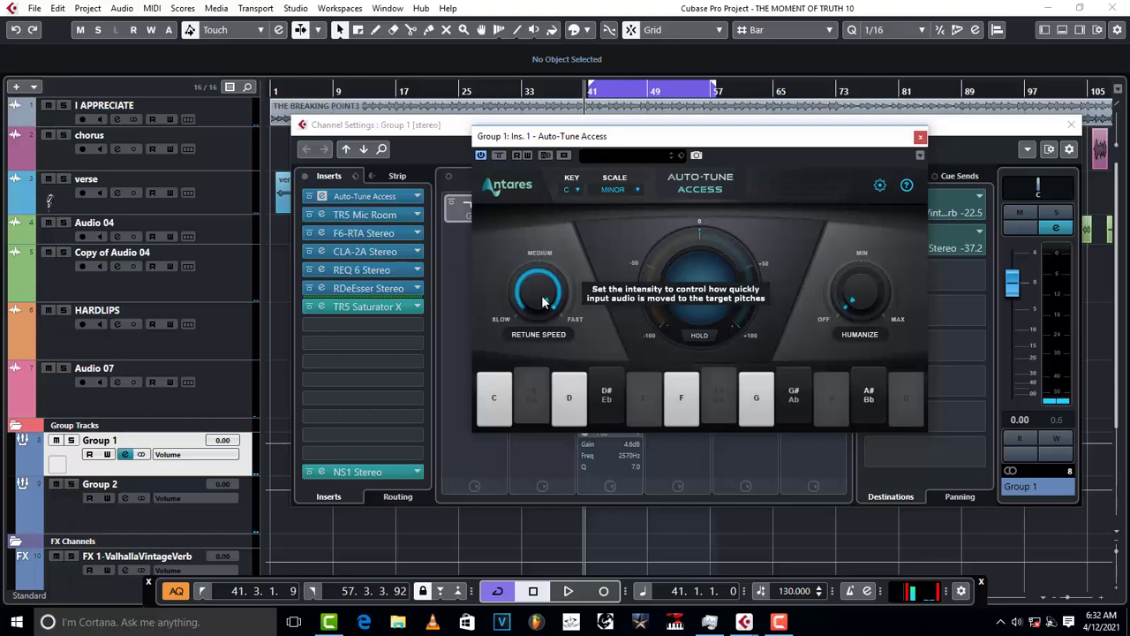
pyautogui.scroll(-5, 543, 302)
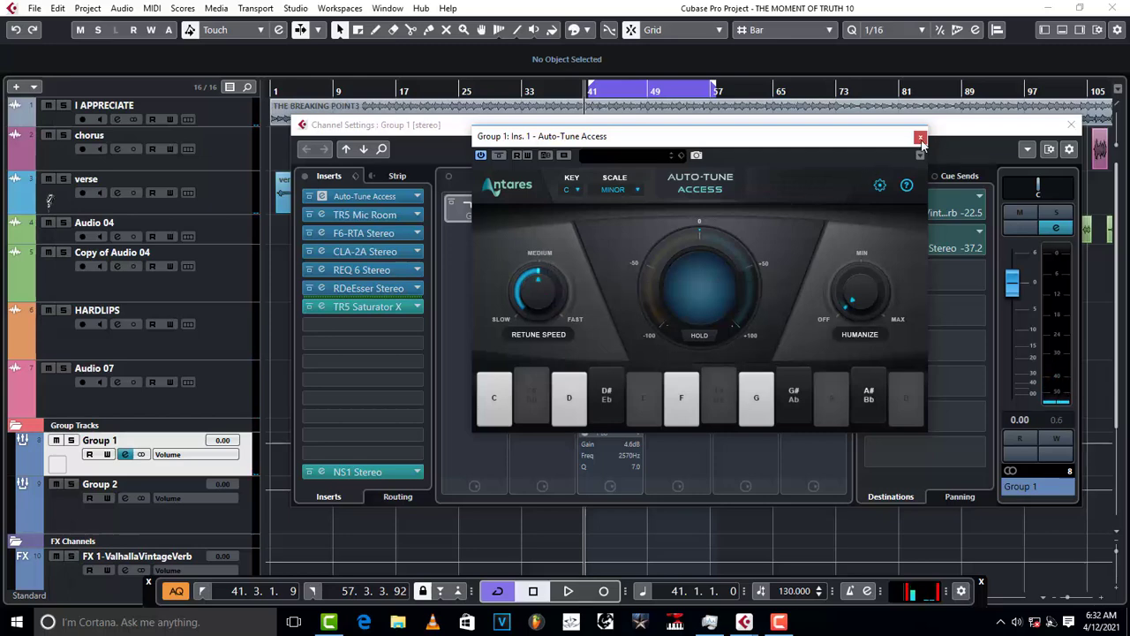
pyautogui.click(920, 137)
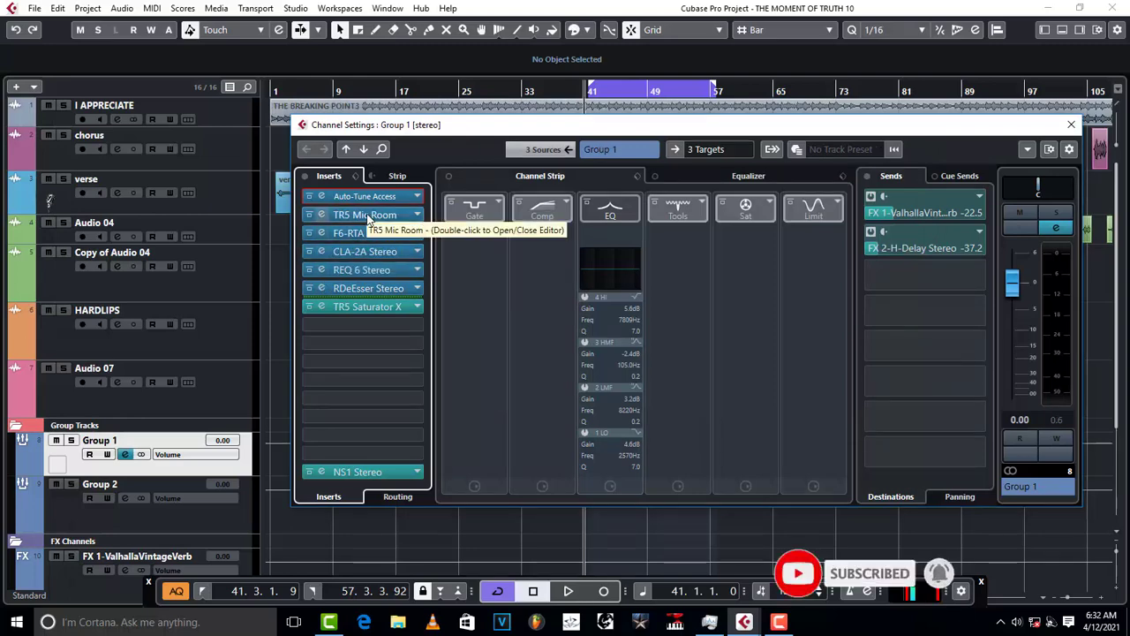
# Open the TR5 Mic Room editor (Dynamic 58 modelled as Condenser 12) and move it aside
pyautogui.doubleClick(367, 215)
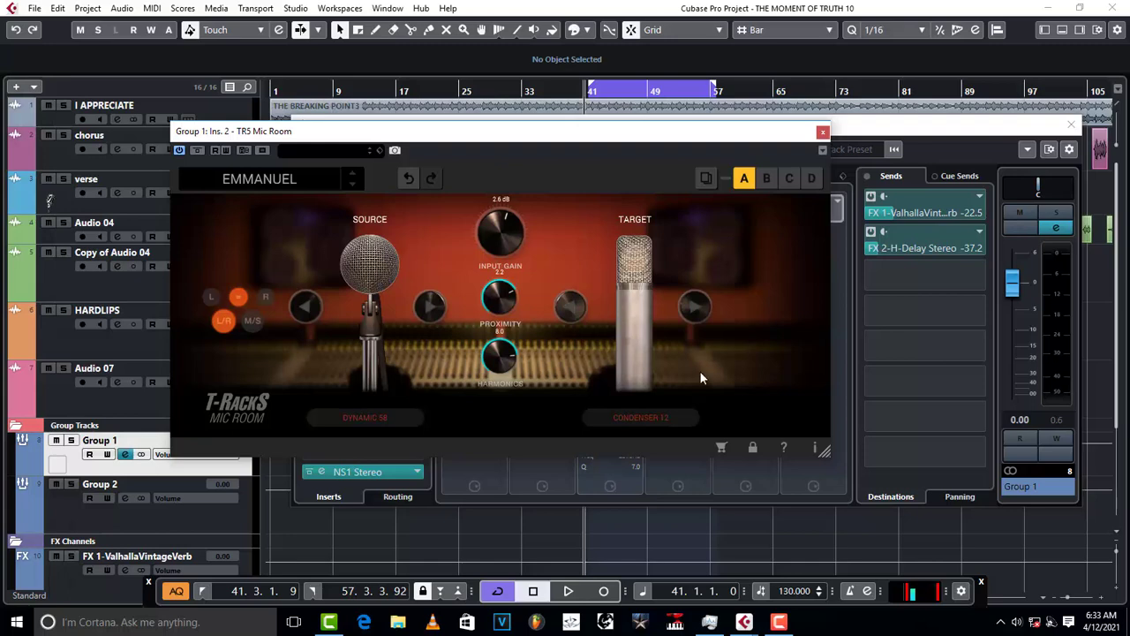
pyautogui.moveTo(415, 137); pyautogui.dragTo(581, 128)
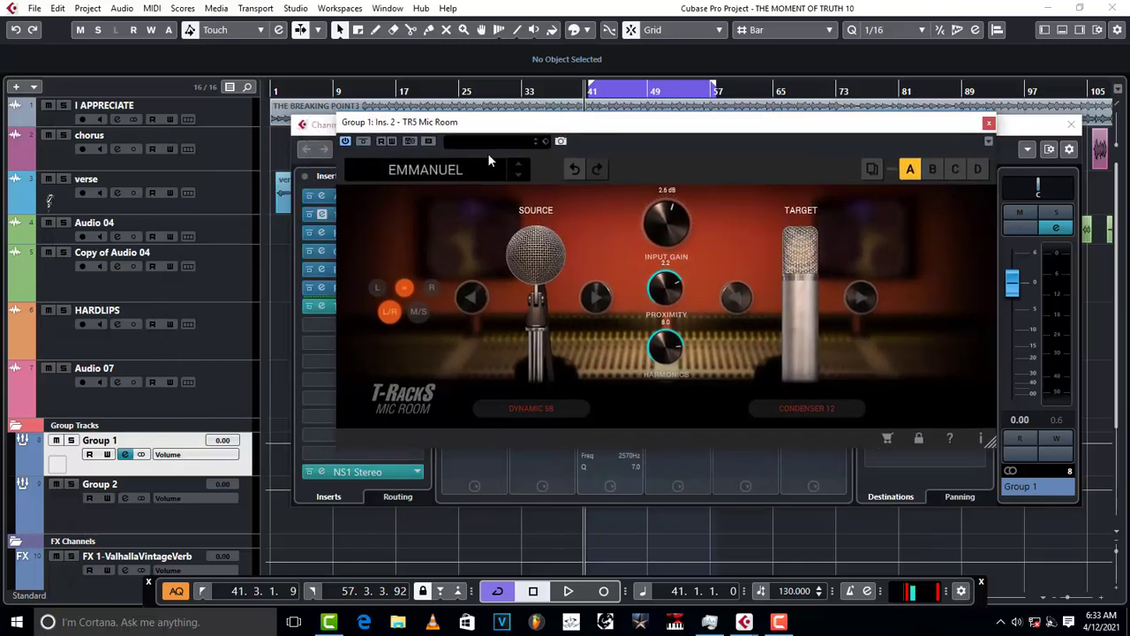
pyautogui.click(346, 142)
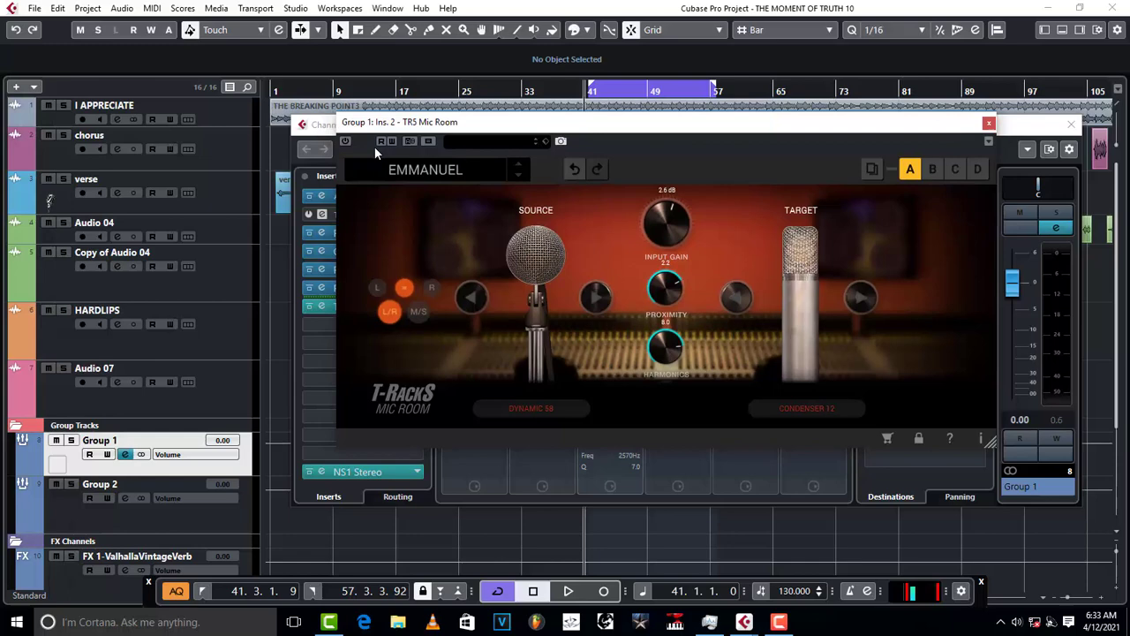
pyautogui.press('space')
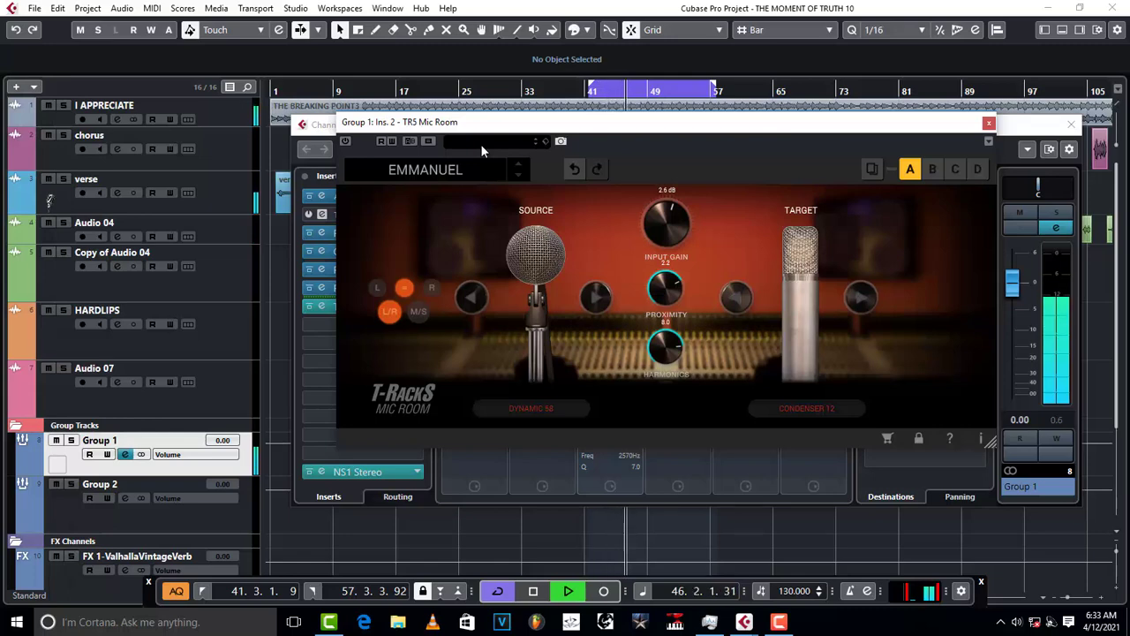
pyautogui.press('space')
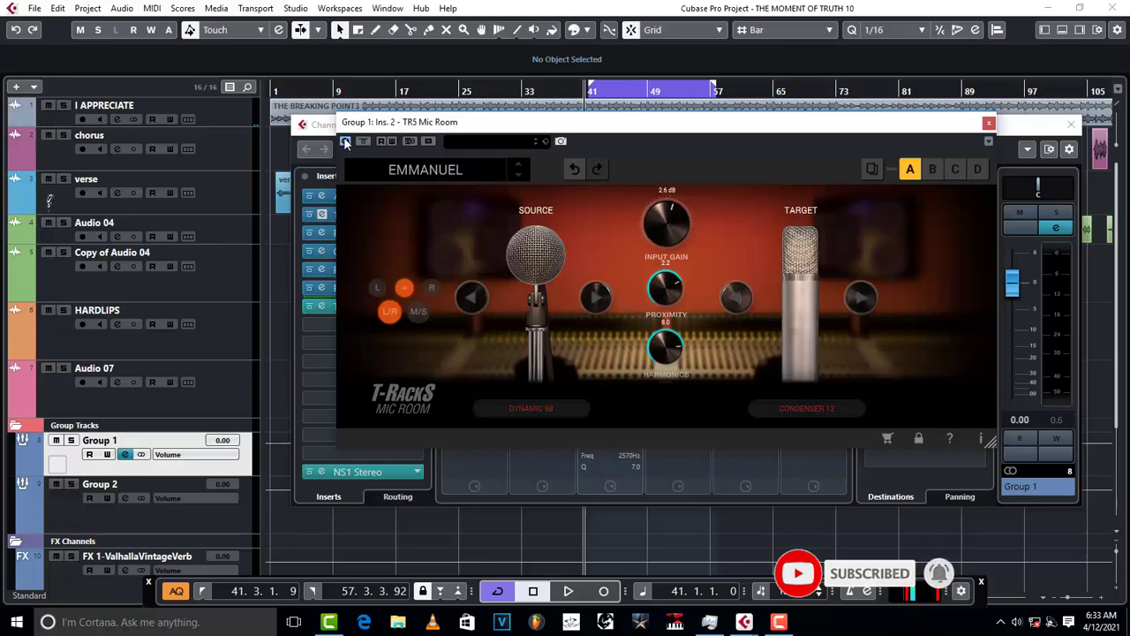
pyautogui.press('space')
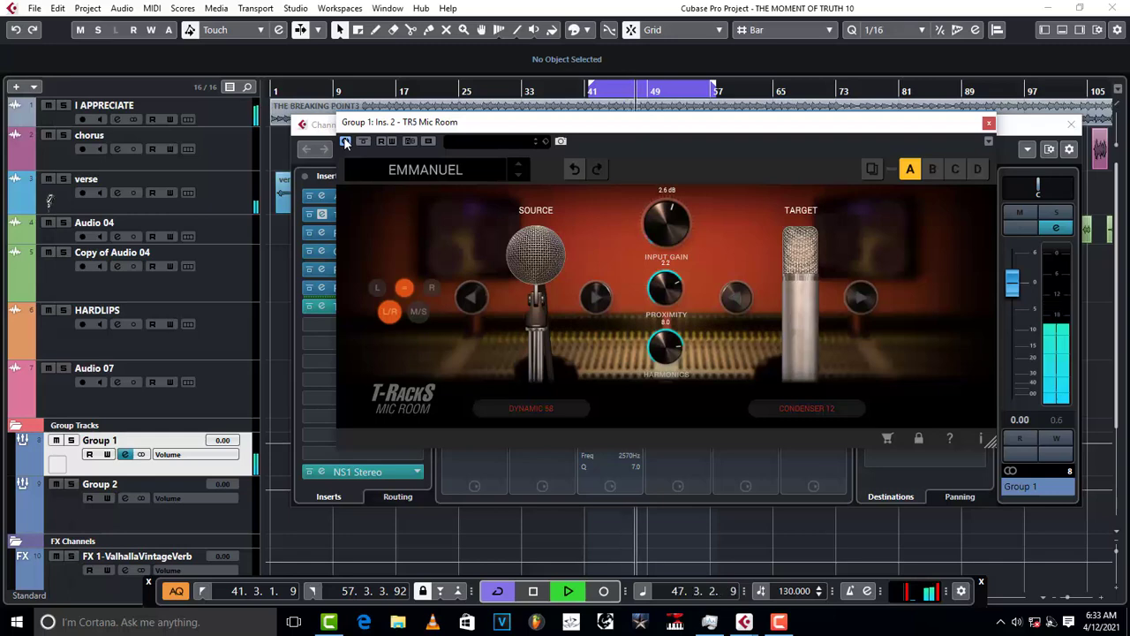
pyautogui.press('space')
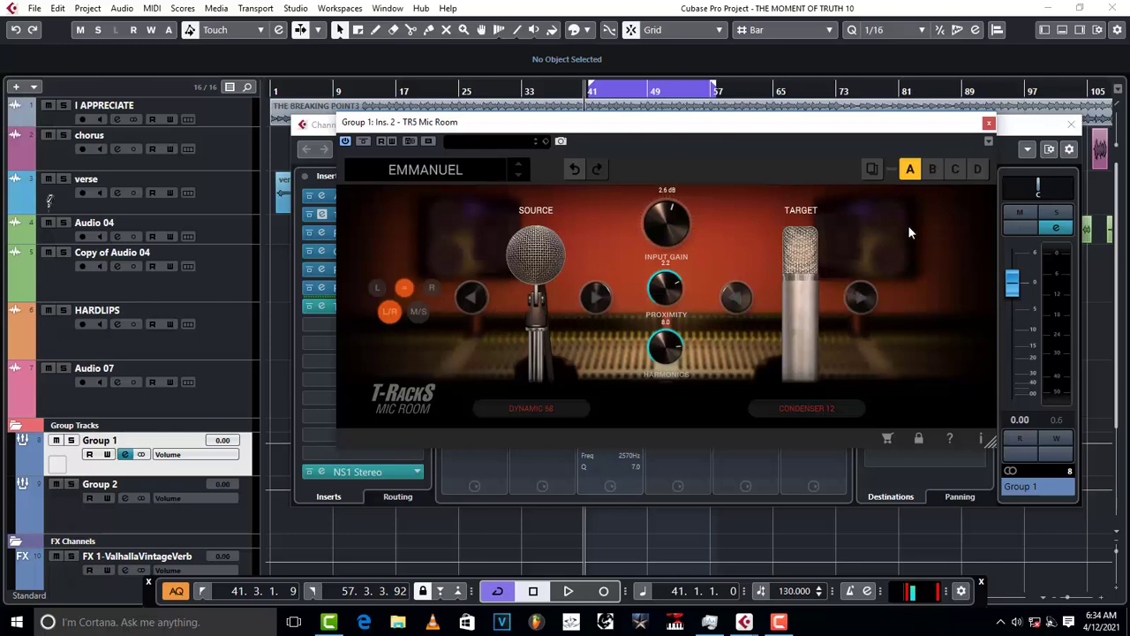
# Replace the TR5 Mic Room window with the F6-RTA Stereo EQ editor
pyautogui.click(988, 123)
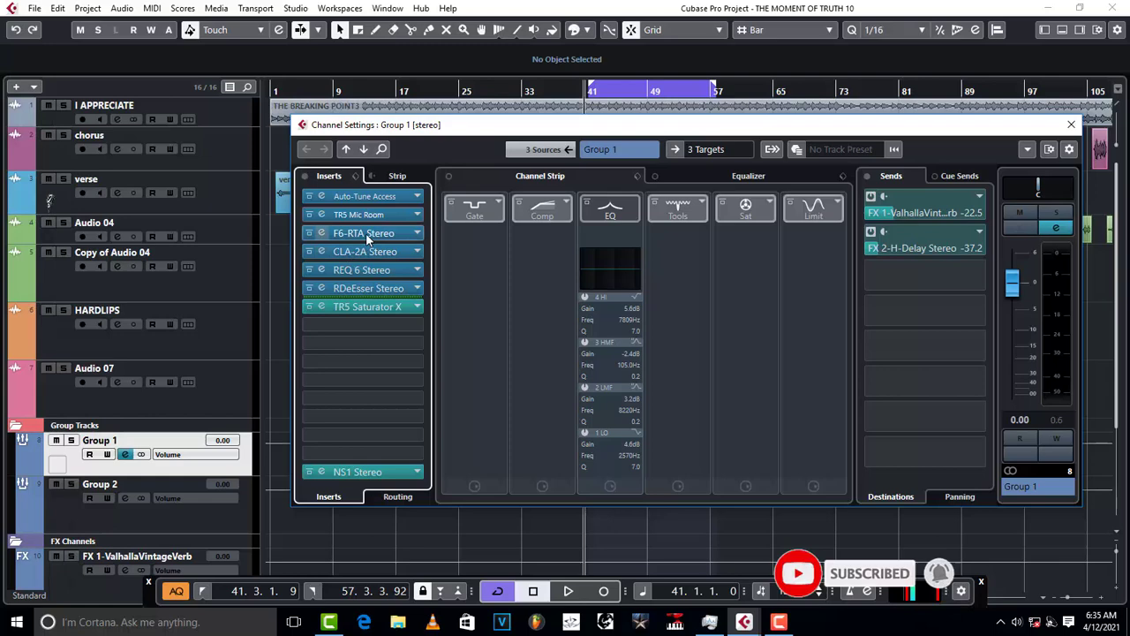
pyautogui.click(366, 233)
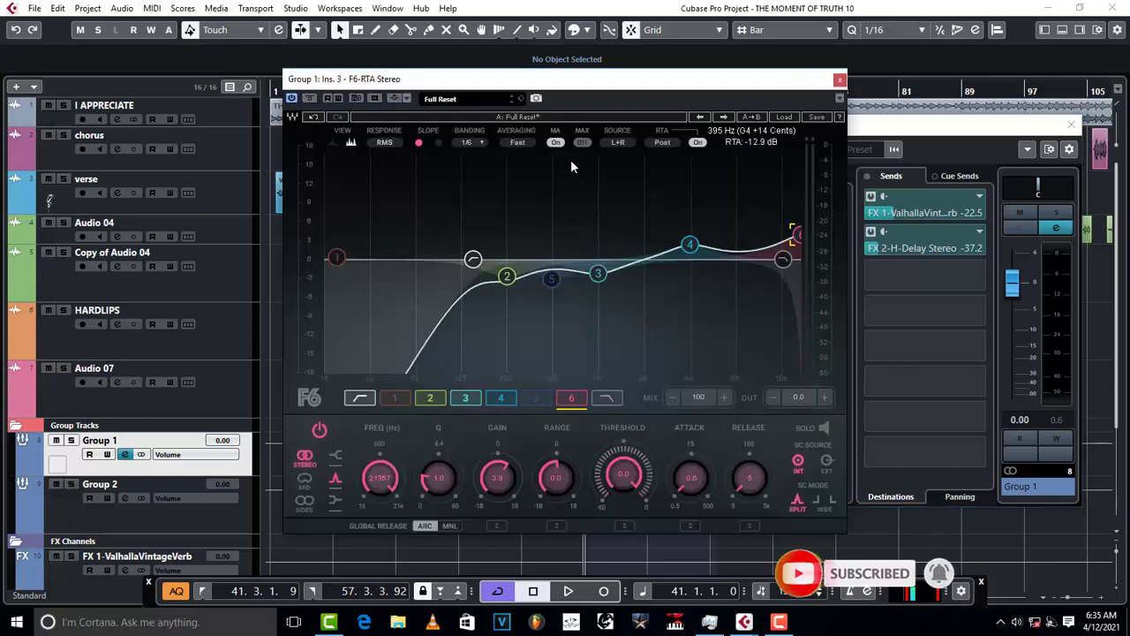
# Close the F6-RTA editor, then briefly open and close the CLA-2A Stereo compressor
pyautogui.click(839, 83)
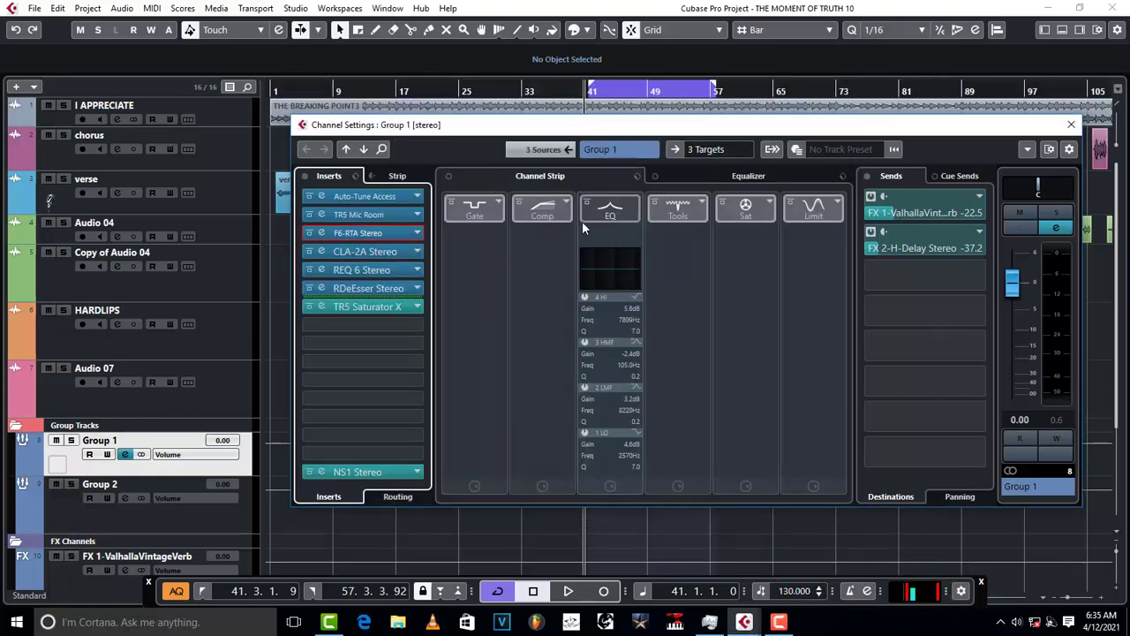
pyautogui.click(369, 251)
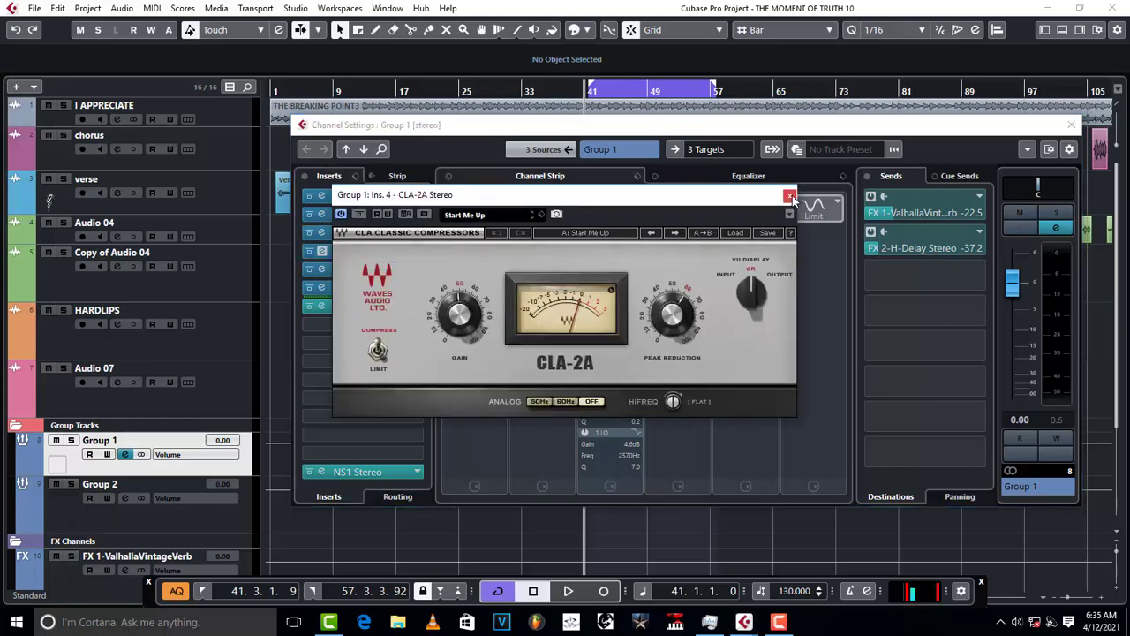
pyautogui.click(790, 196)
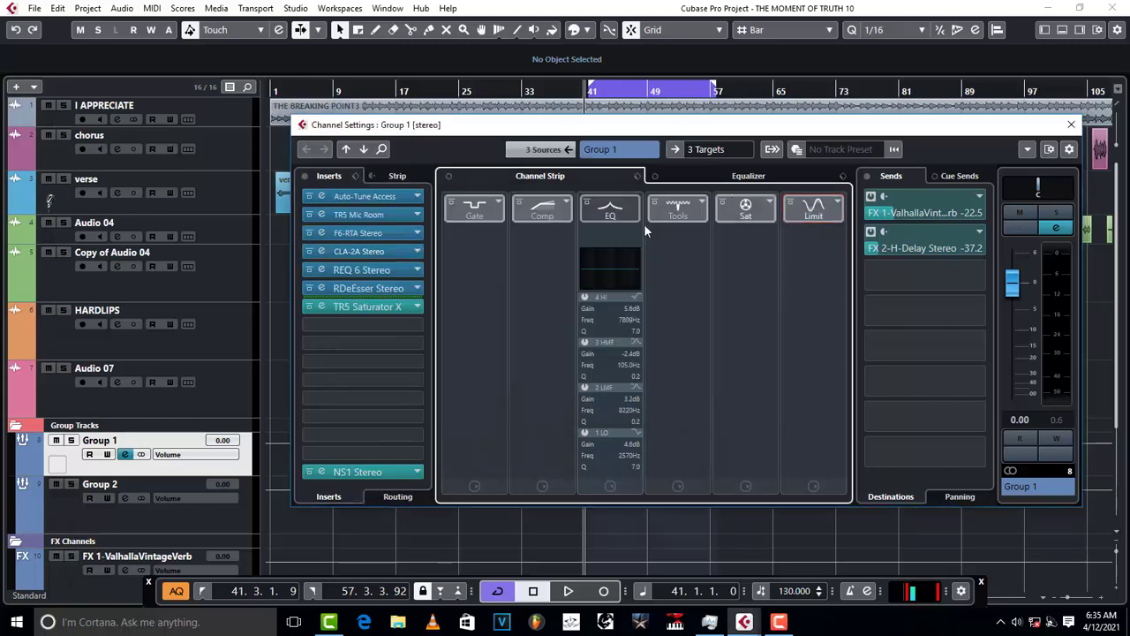
# Open TR5 Saturator X, with Gain and Output at 0.0 dB, and switch it off
pyautogui.click(374, 307)
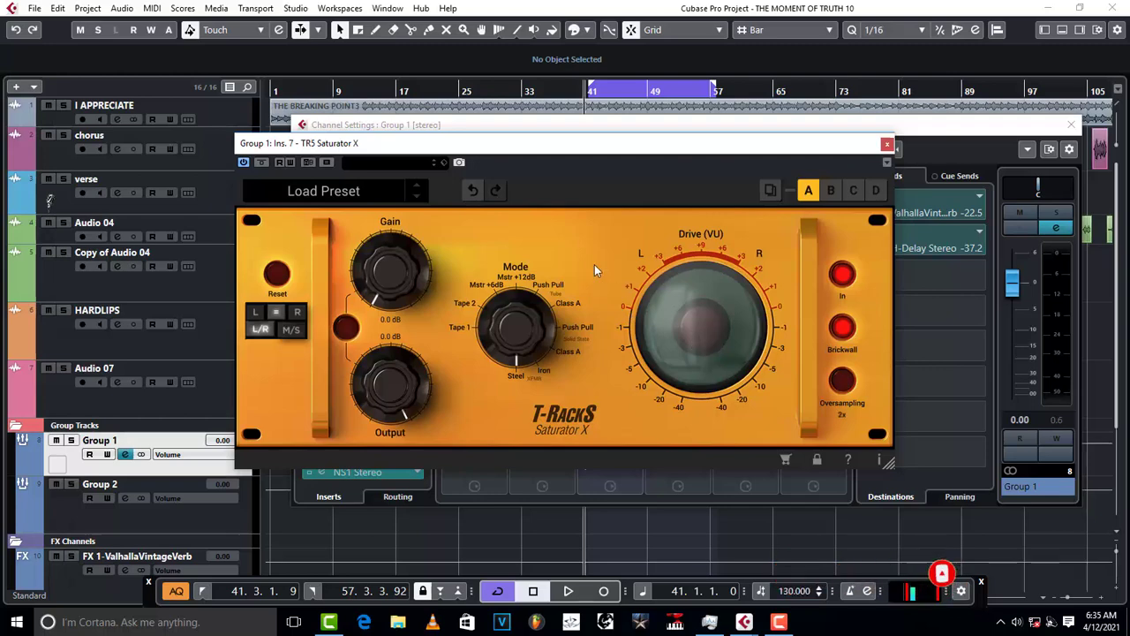
pyautogui.click(245, 163)
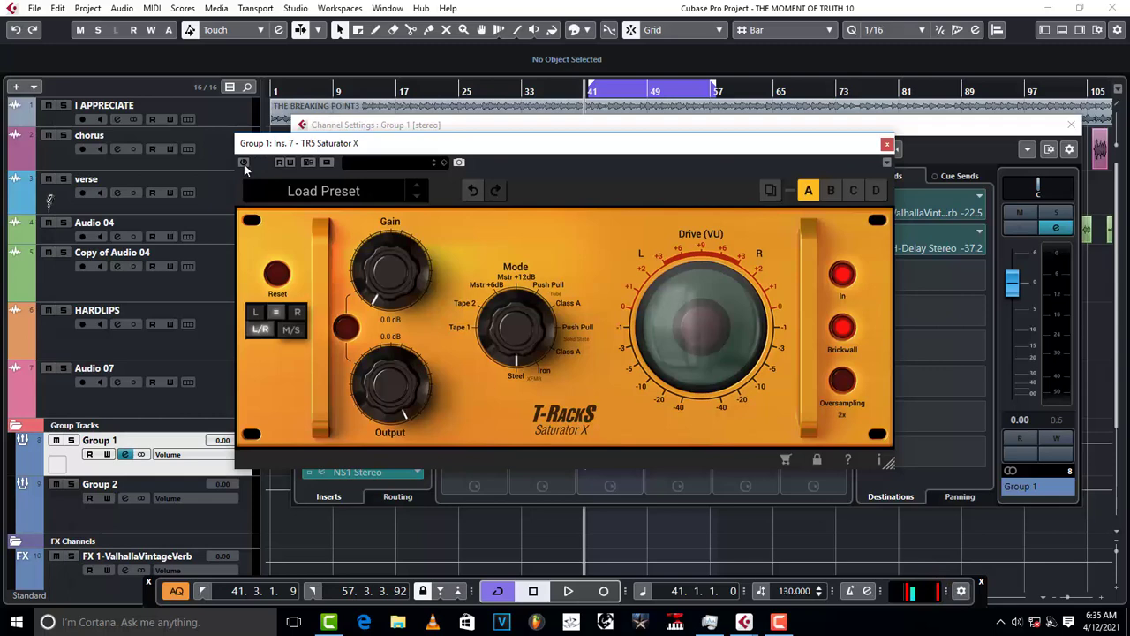
pyautogui.press('space')
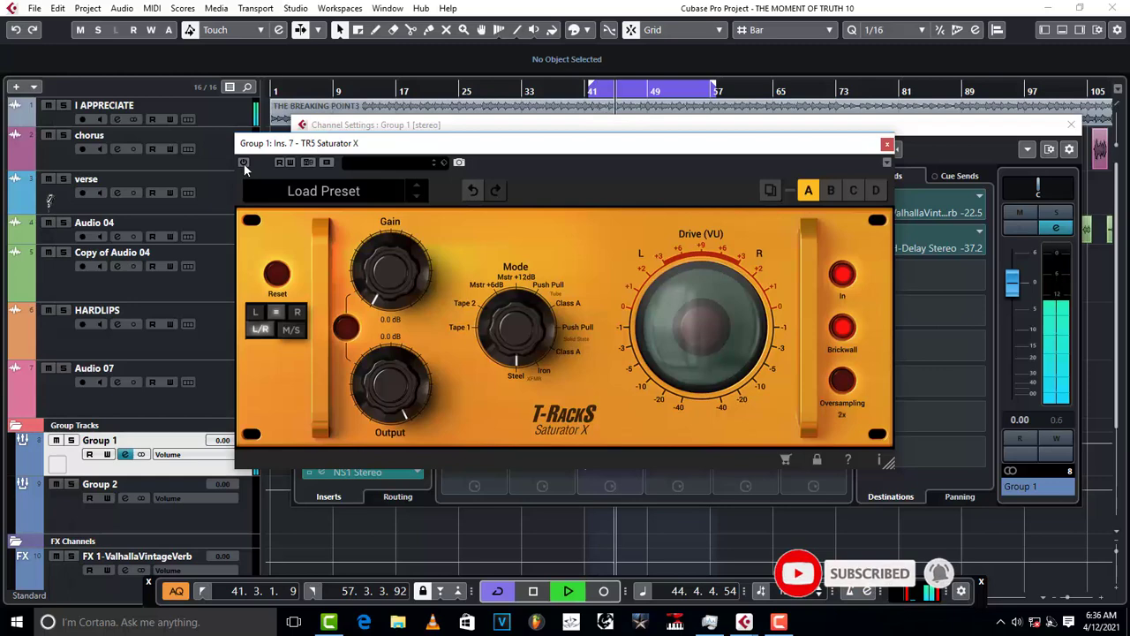
pyautogui.press('space')
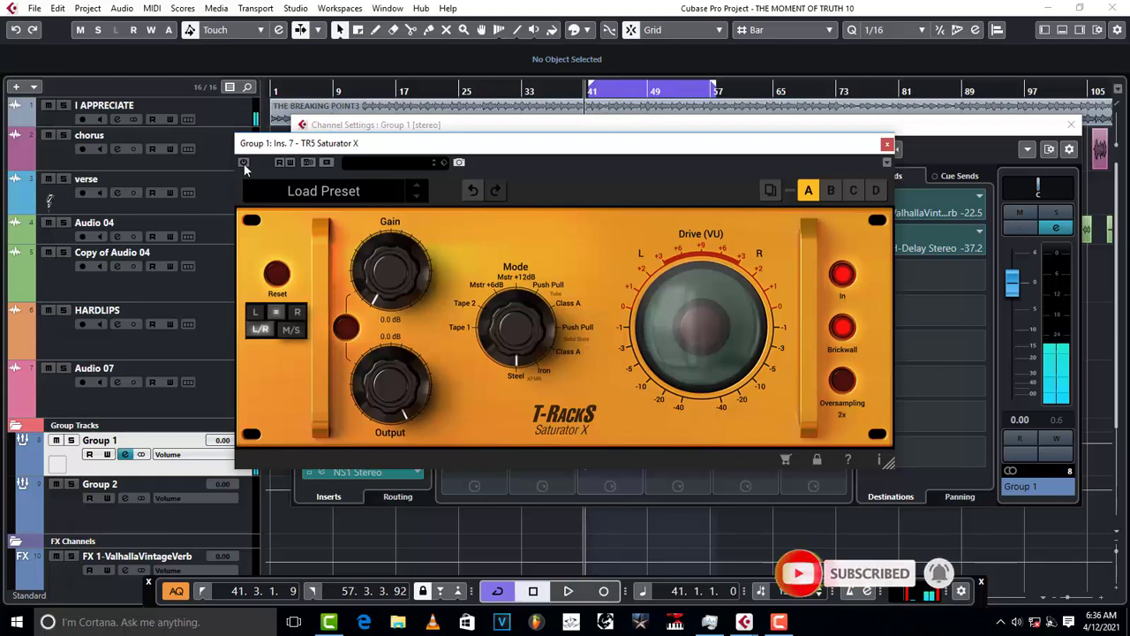
pyautogui.press('space')
pyautogui.press('space')
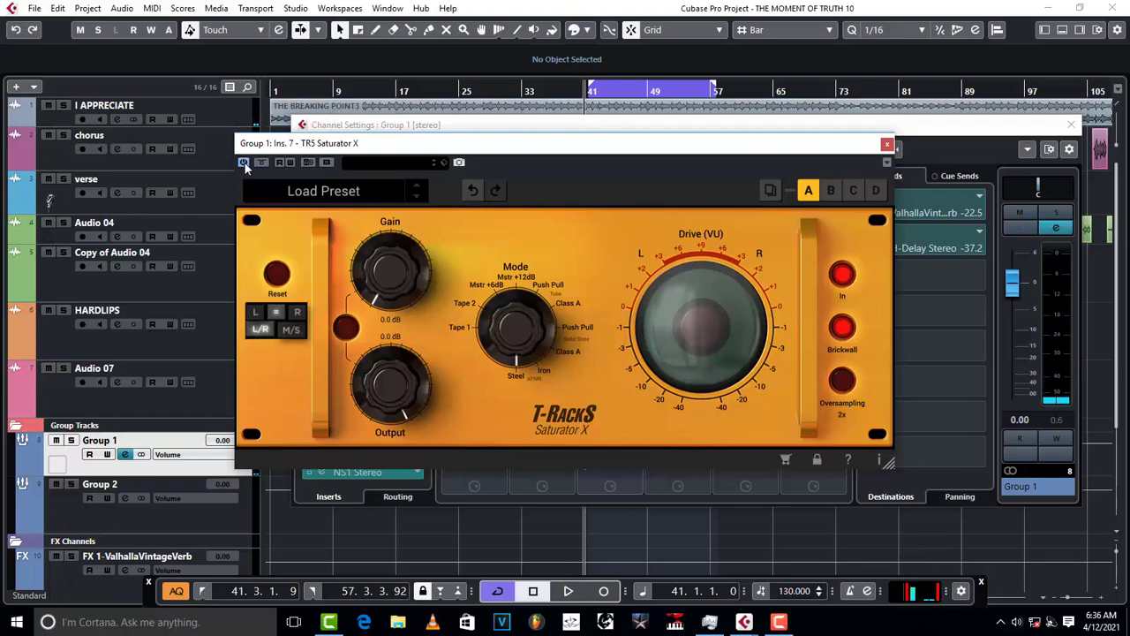
pyautogui.press('space')
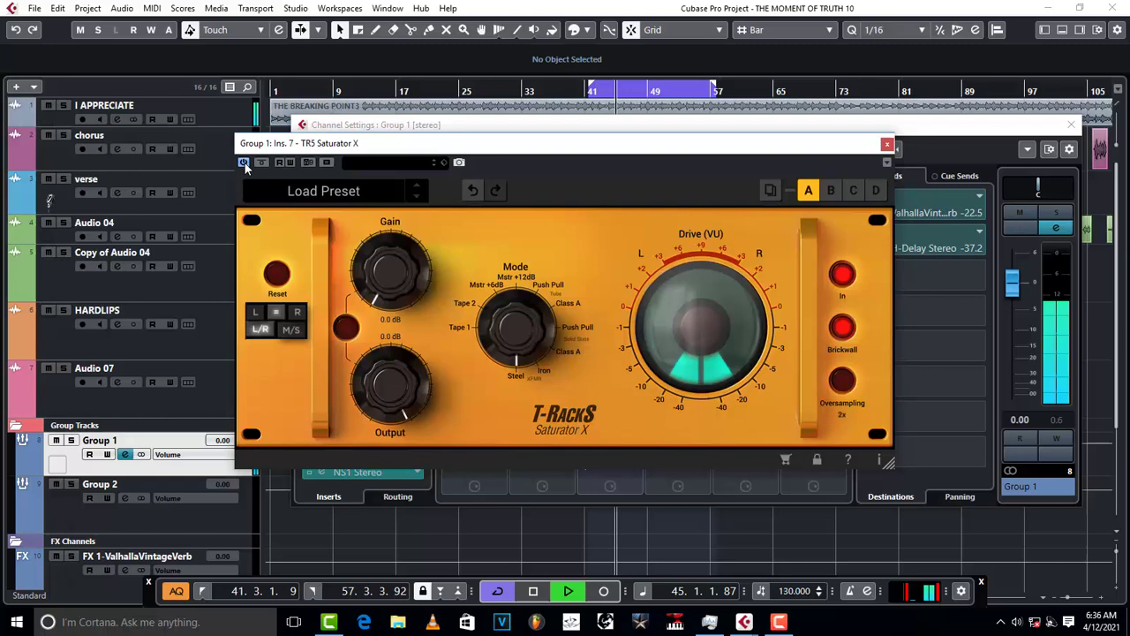
pyautogui.press('space')
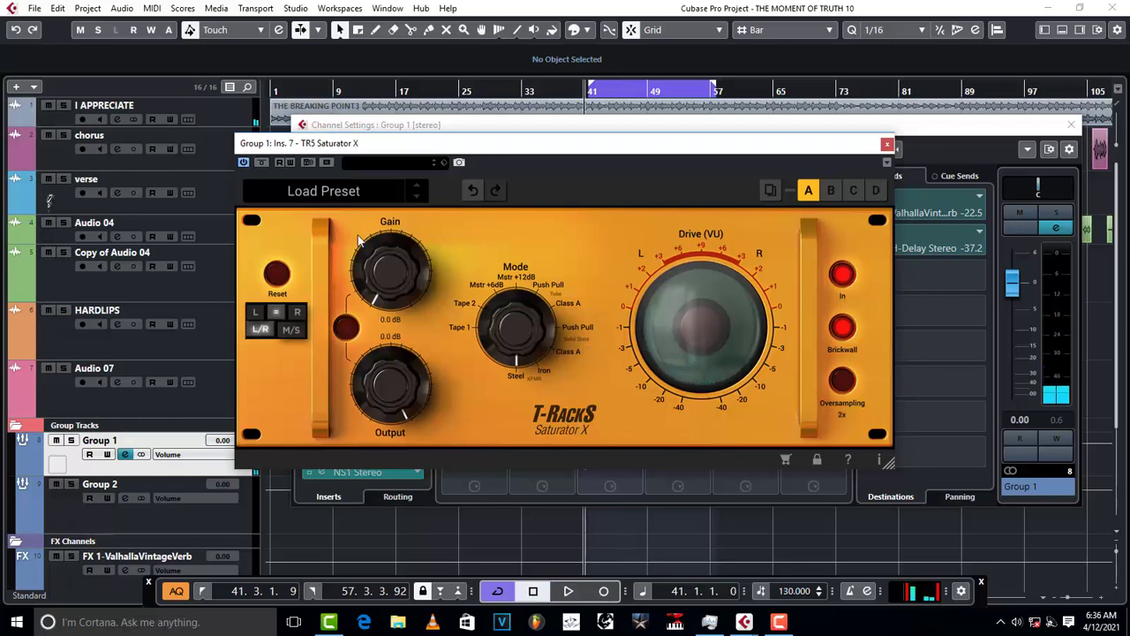
pyautogui.moveTo(516, 346); pyautogui.dragTo(515, 365)
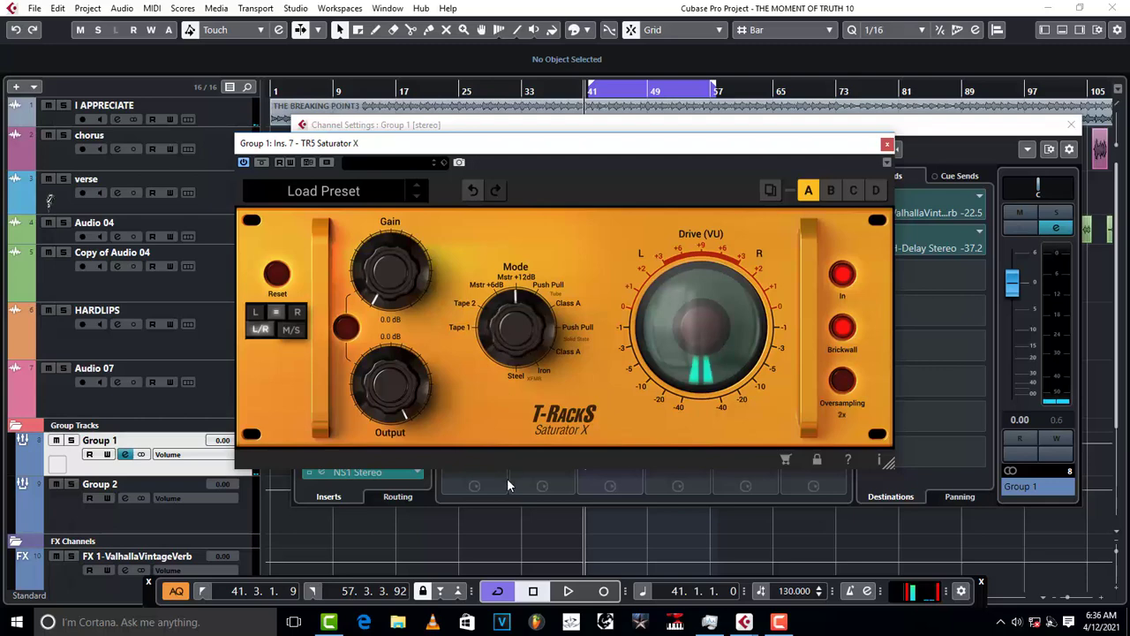
pyautogui.moveTo(510, 323); pyautogui.dragTo(506, 330)
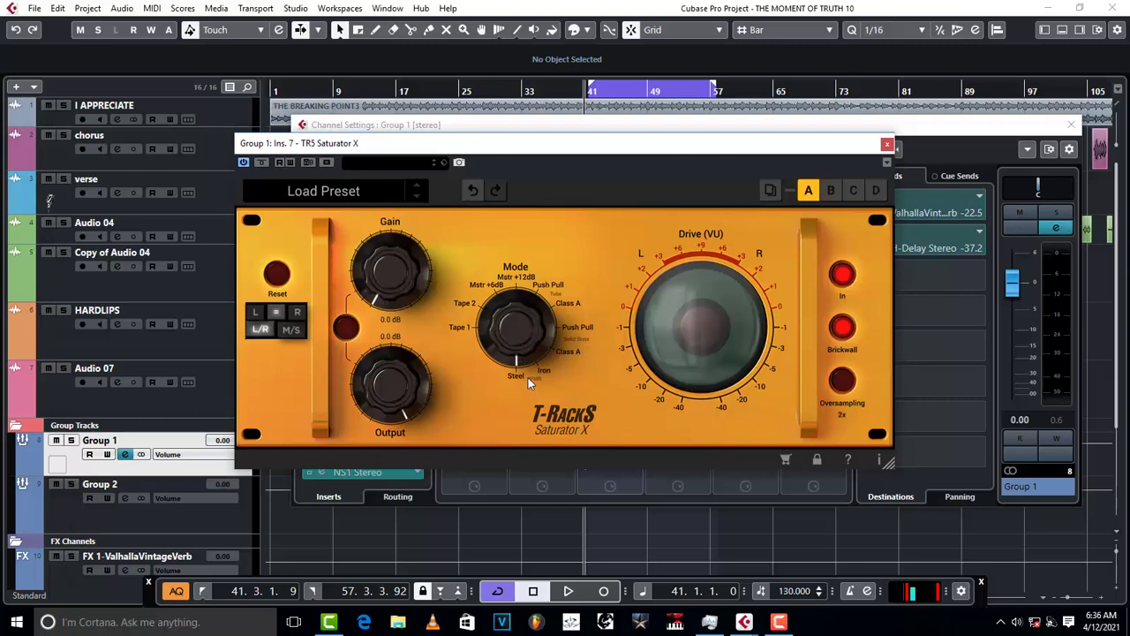
pyautogui.moveTo(515, 386); pyautogui.dragTo(513, 444)
pyautogui.click(492, 190)
# Close Saturator X and open the NS1 Stereo editor, suppression at 22.5
pyautogui.click(887, 144)
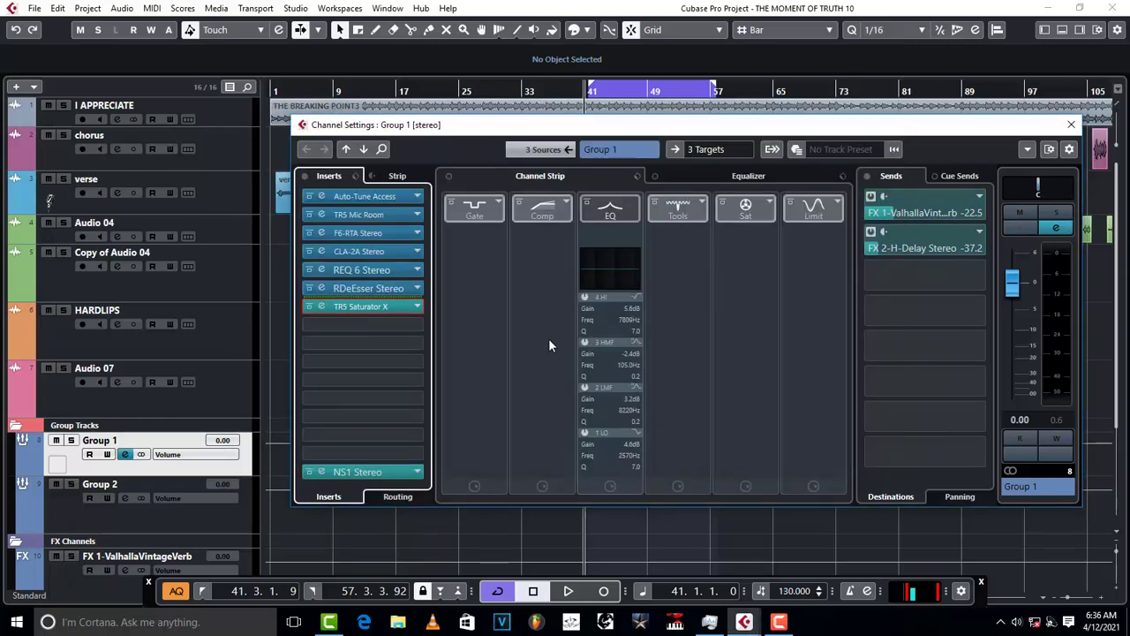
pyautogui.click(365, 477)
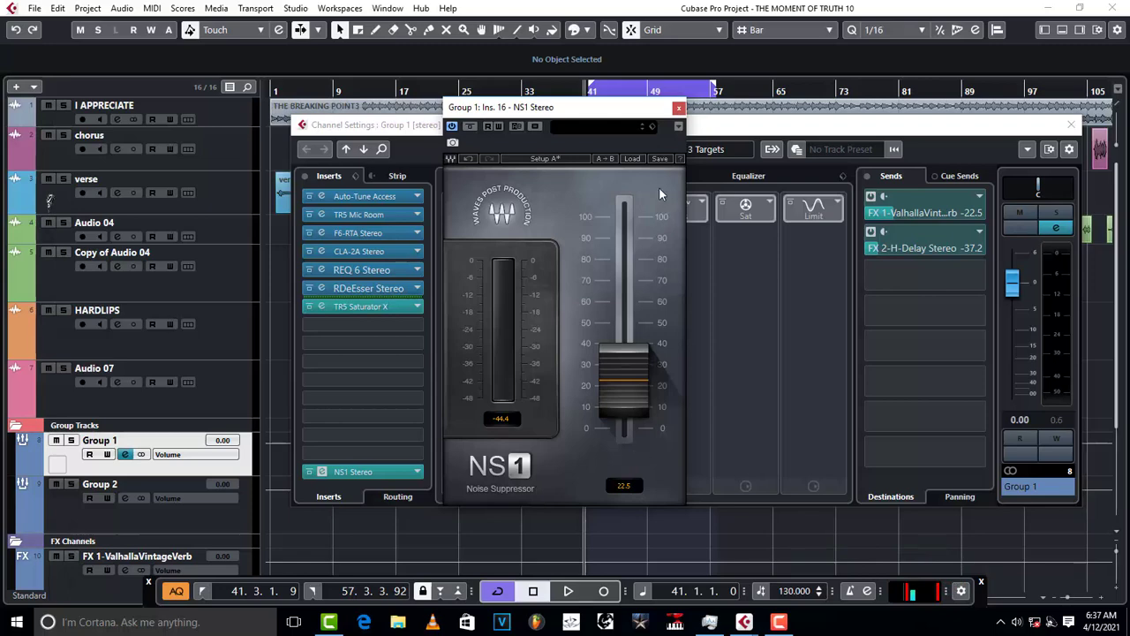
# Close NS1 and inspect the FX 1 ValhallaVintageVerb send, leaving it at -22.5
pyautogui.click(678, 107)
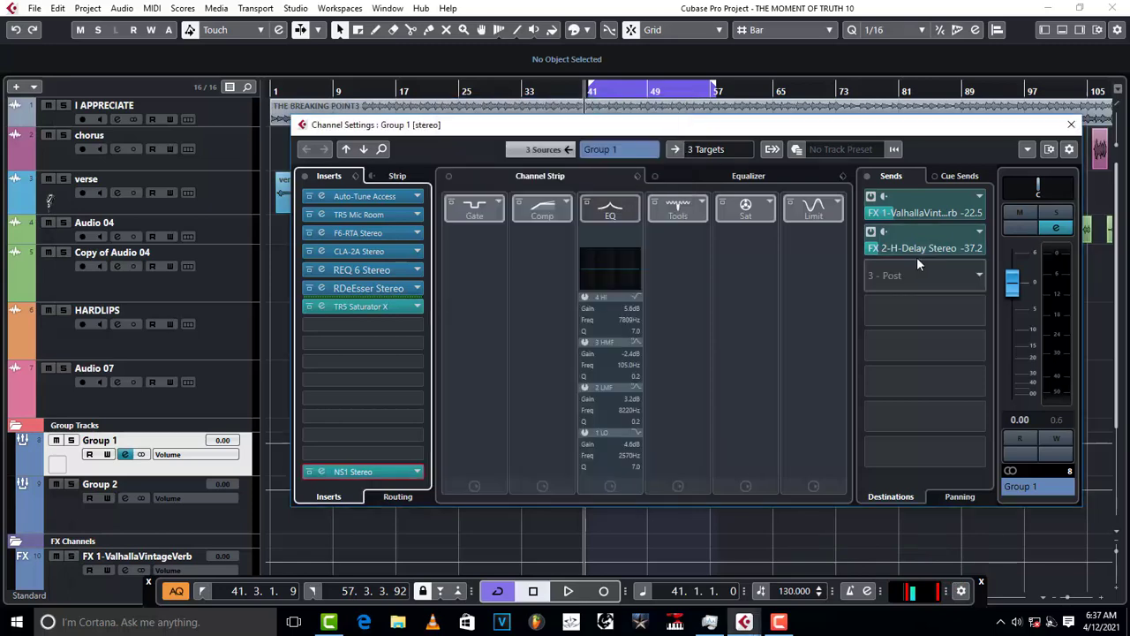
pyautogui.click(885, 198)
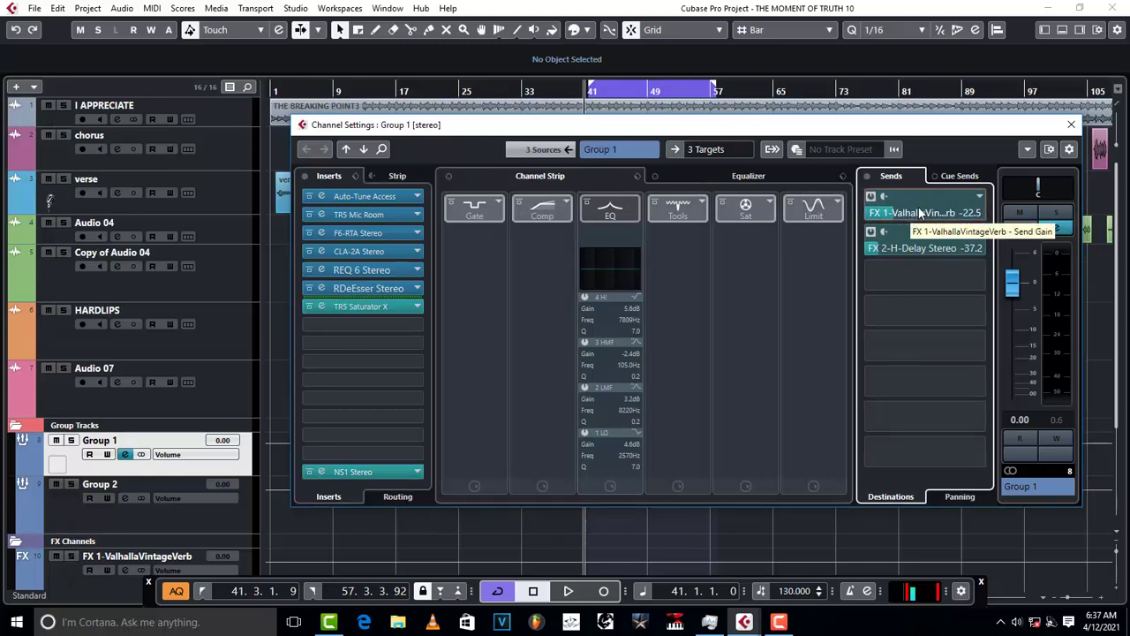
pyautogui.doubleClick(919, 212)
pyautogui.click(953, 149)
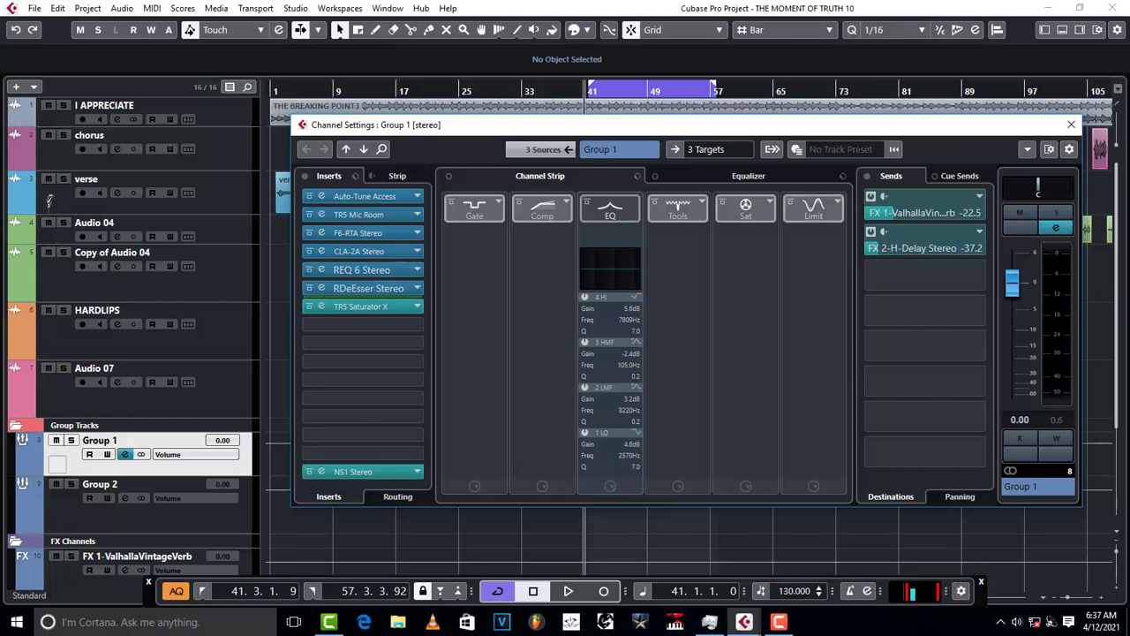
# Close Group 1's Channel Settings and open Channel Settings for the Group 2 track
pyautogui.click(1072, 124)
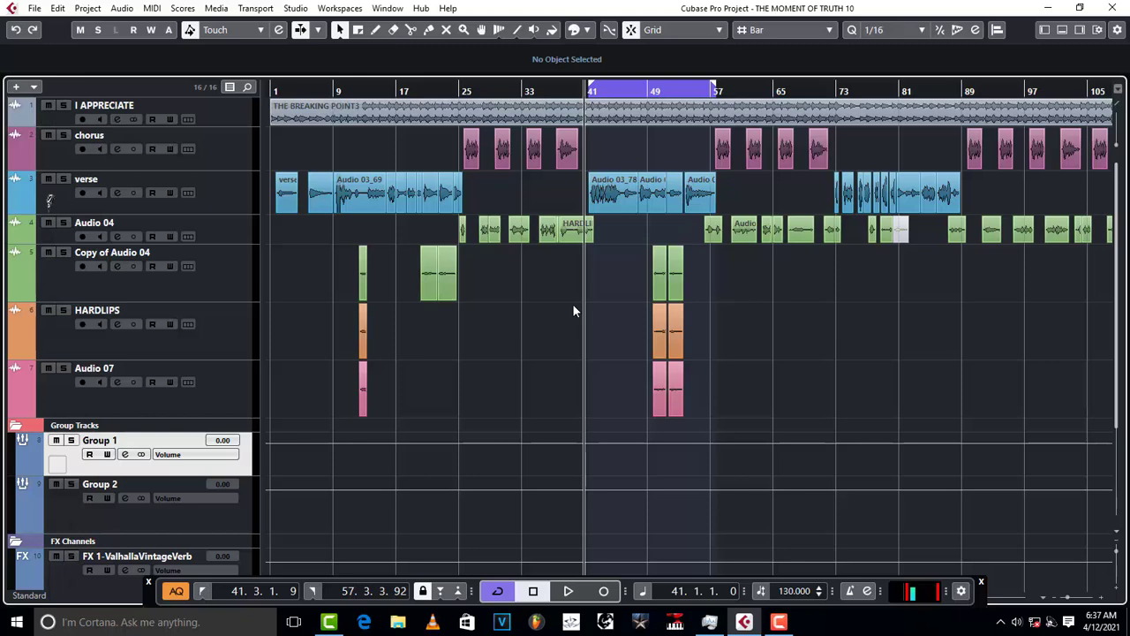
pyautogui.click(145, 491)
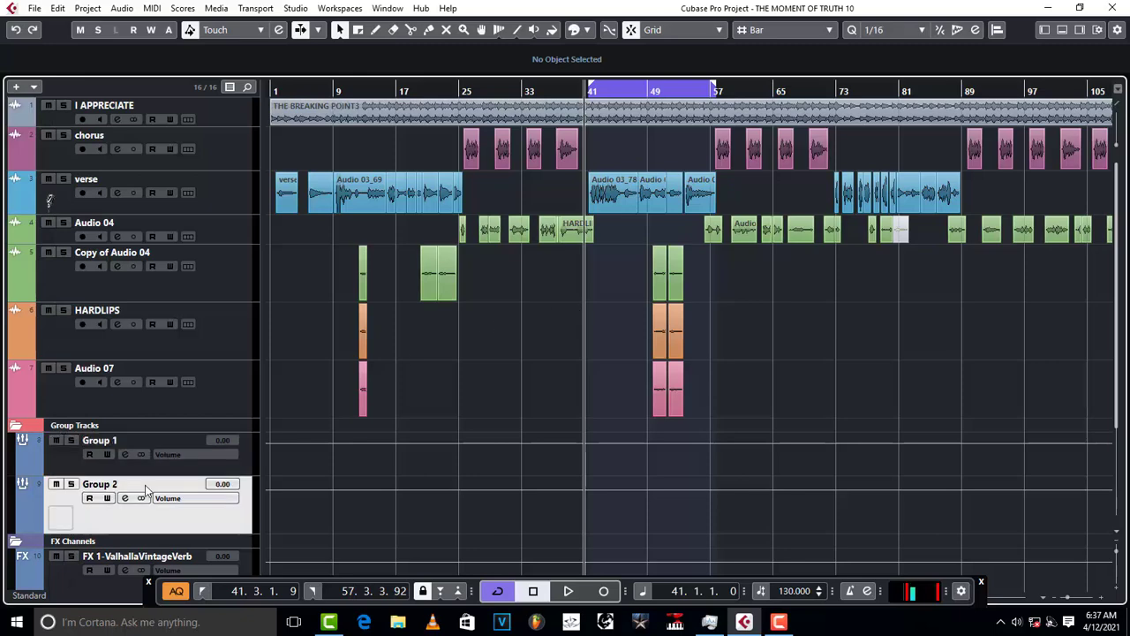
pyautogui.click(124, 499)
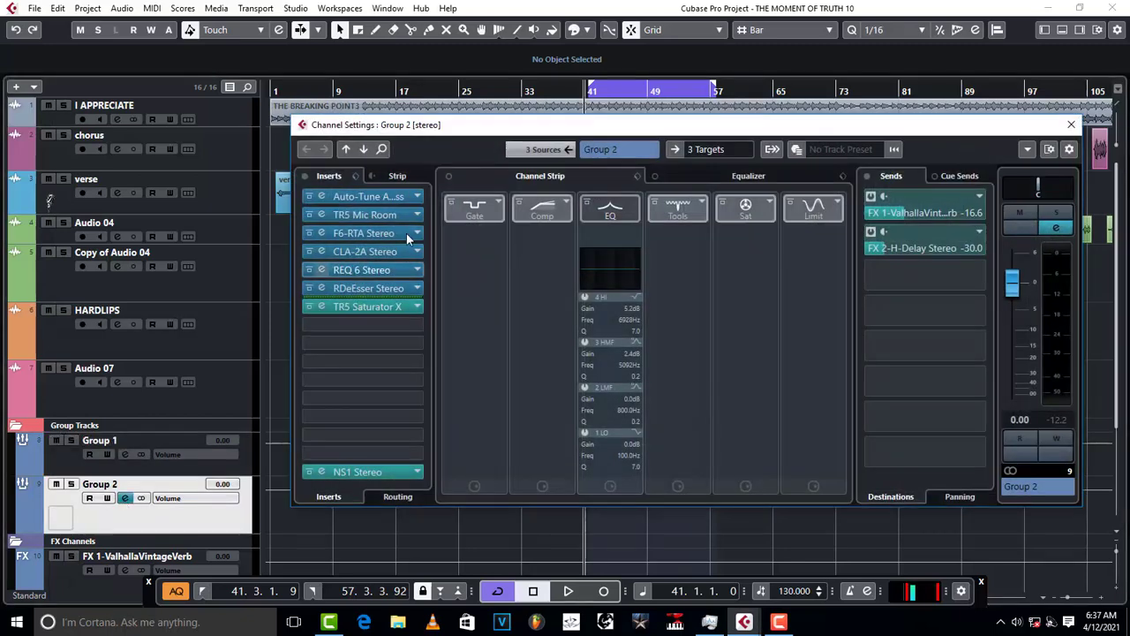
# Inspect Group 2's inserts, briefly viewing the TR5 Mic Room editor and reselecting Auto-Tune
pyautogui.click(375, 197)
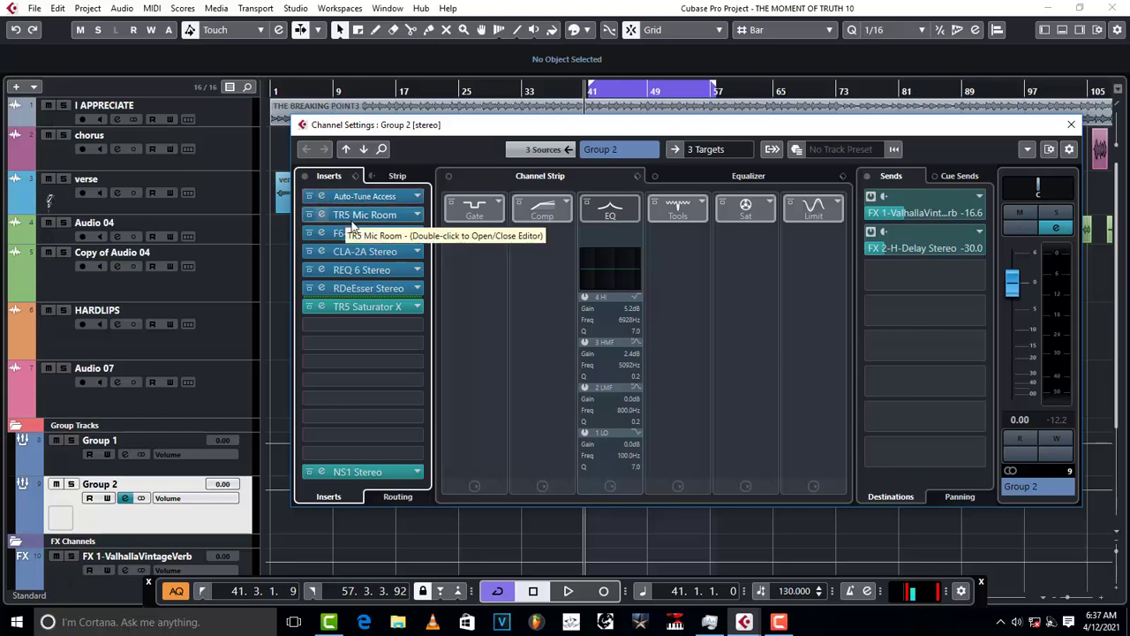
pyautogui.click(367, 217)
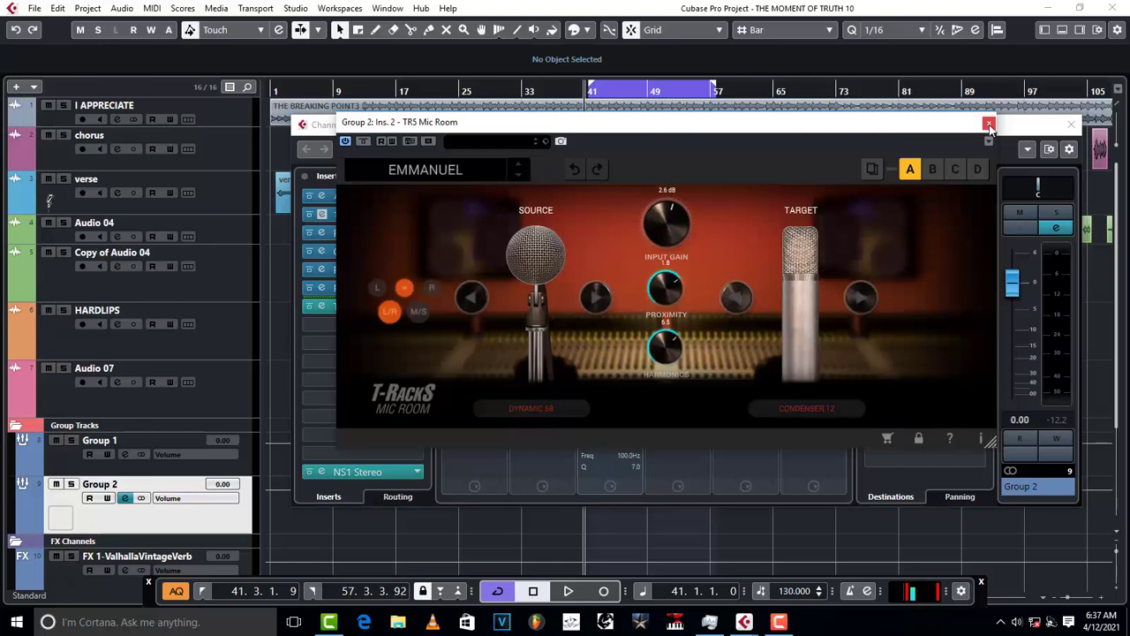
pyautogui.click(989, 123)
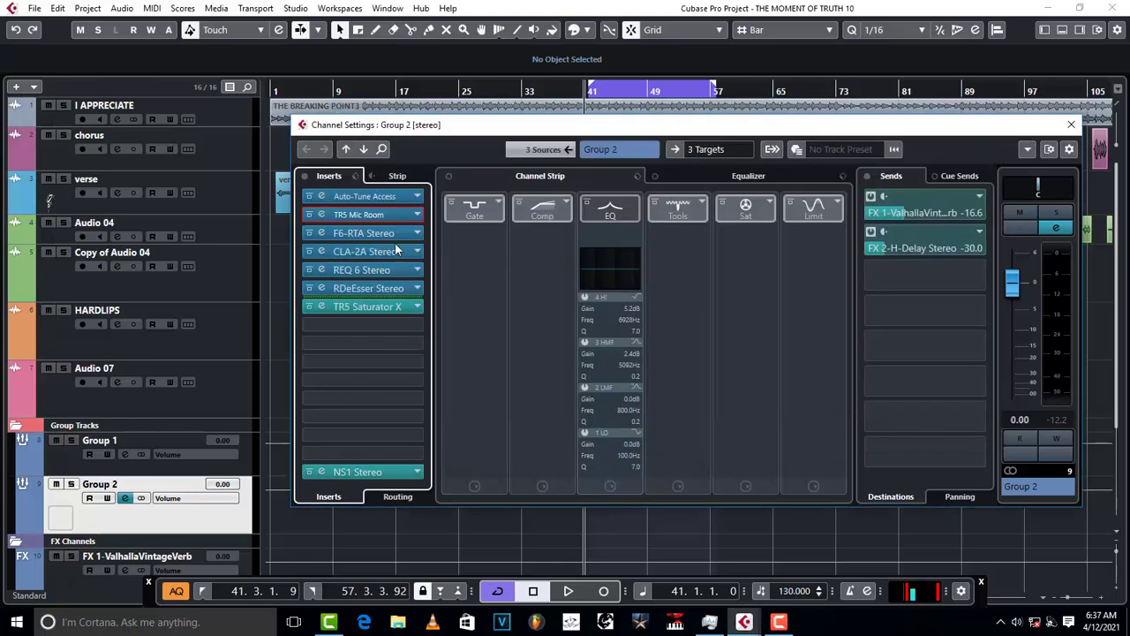
pyautogui.click(378, 193)
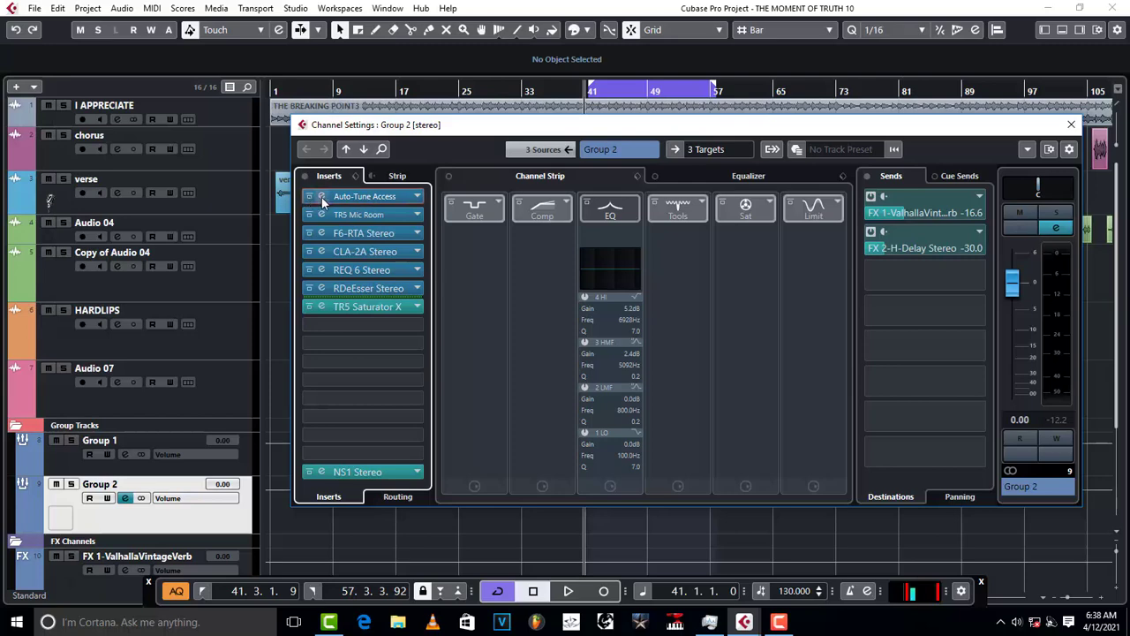
# Close the Channel Settings – Group 2 window to show the arrangement
pyautogui.click(1071, 124)
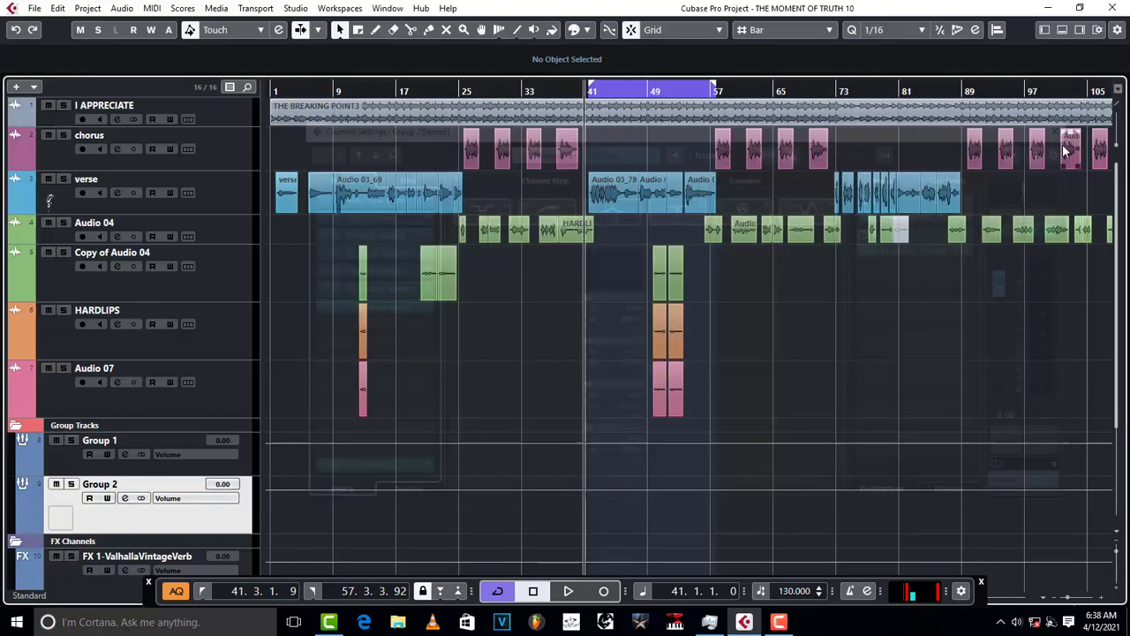